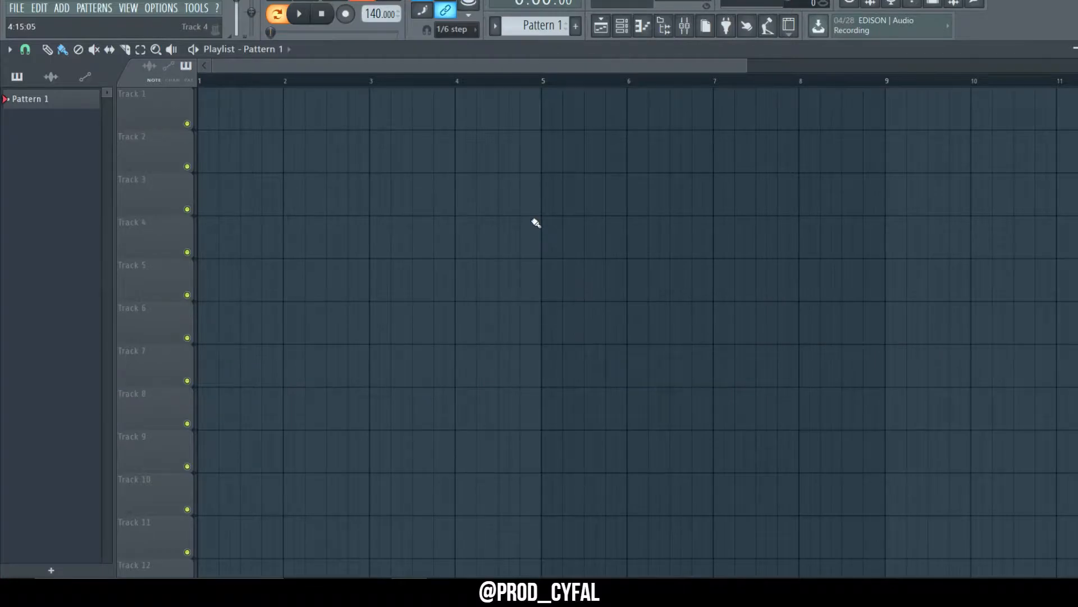
Step: Open the Serum #2 piano roll and draw an A3 bass note followed by a G3 note
{"action": "key", "text": "F6"}
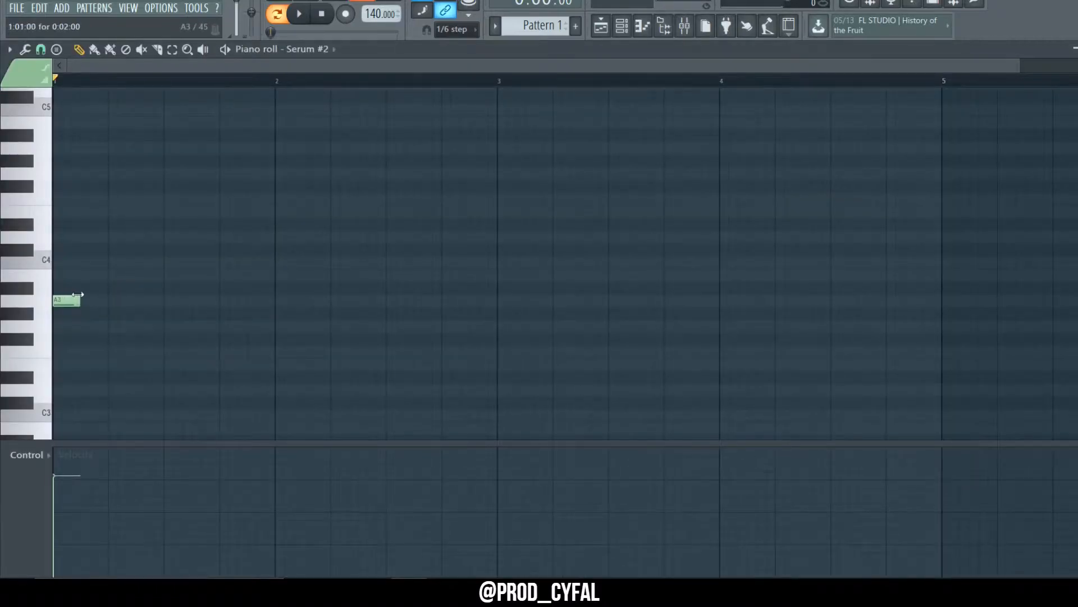
{"action": "left_click_drag", "start_coordinate": [78, 294], "coordinate": [276, 298]}
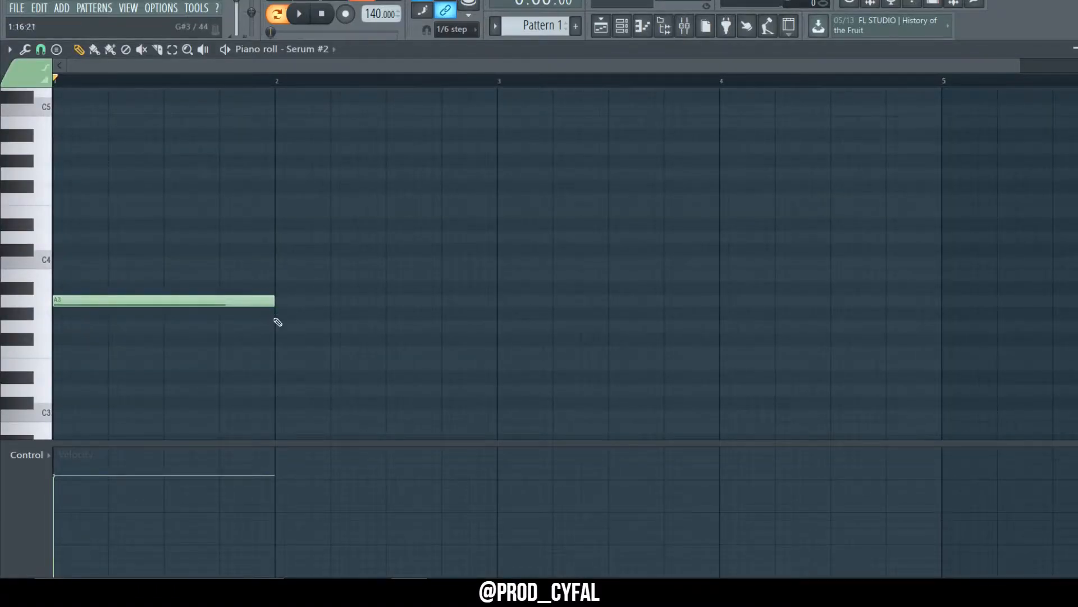
{"action": "scroll", "coordinate": [278, 322], "scroll_direction": "down", "scroll_amount": 1}
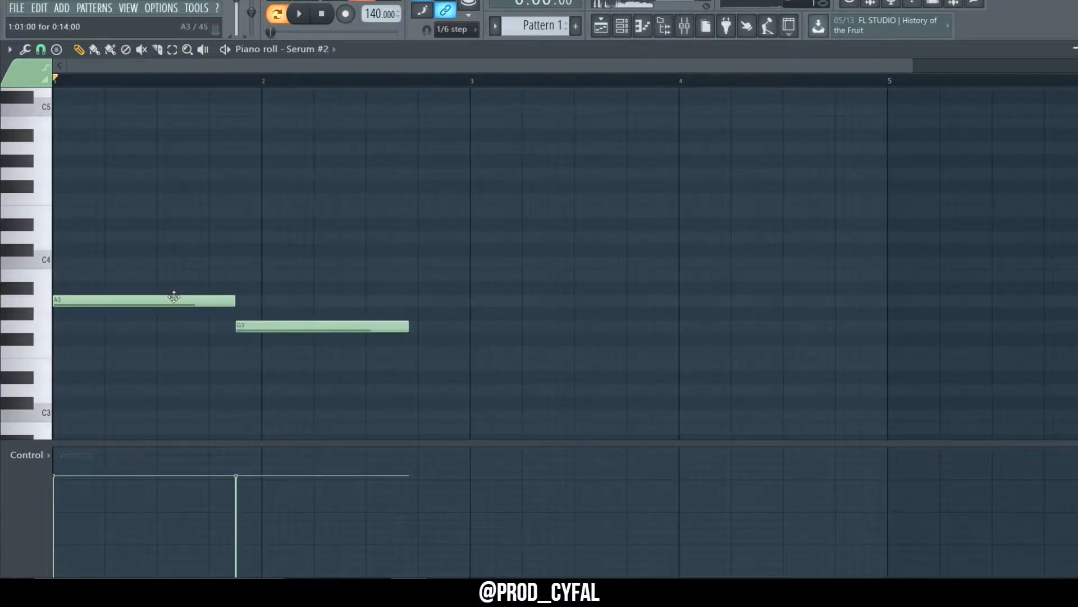
{"action": "right_click", "coordinate": [244, 330]}
{"action": "left_click", "coordinate": [243, 328]}
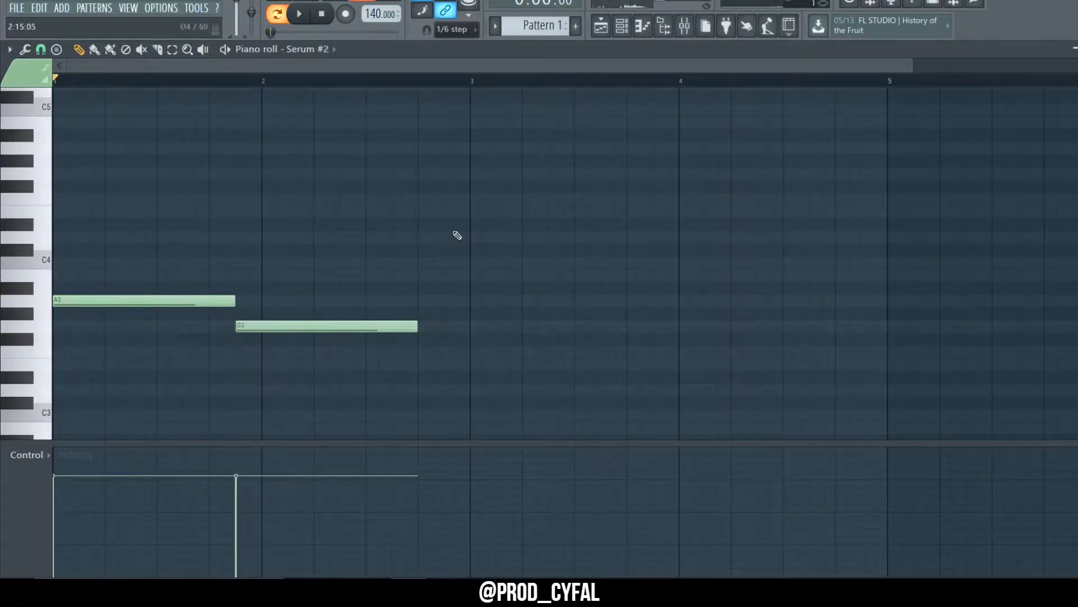
Step: Play the pattern, then add an F3 note at bar 3 and an E3 note right after it
{"action": "key", "text": "space"}
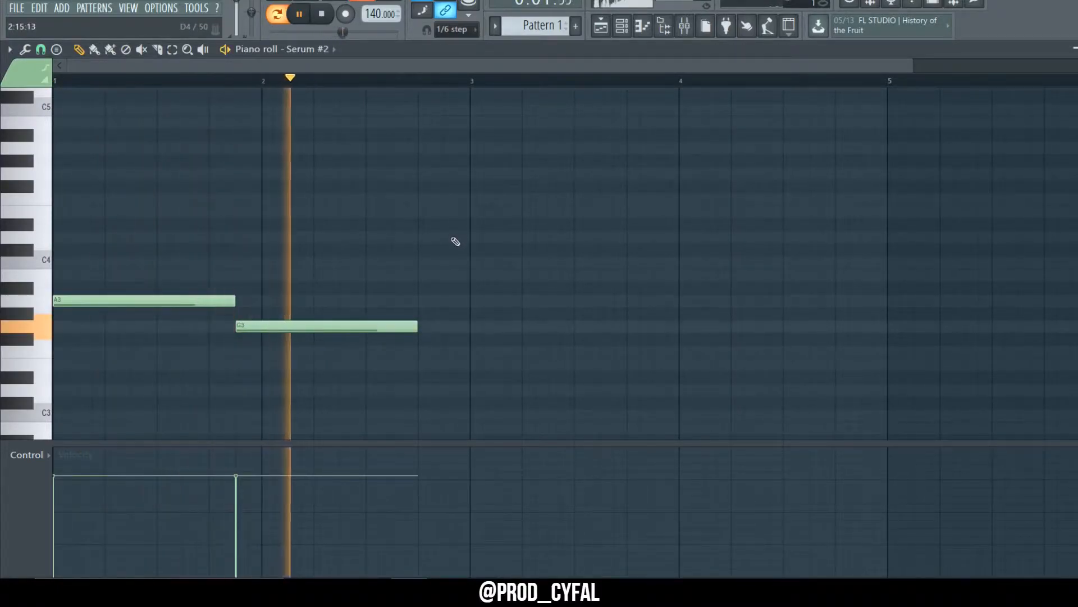
{"action": "key", "text": "space"}
{"action": "left_click", "coordinate": [472, 351]}
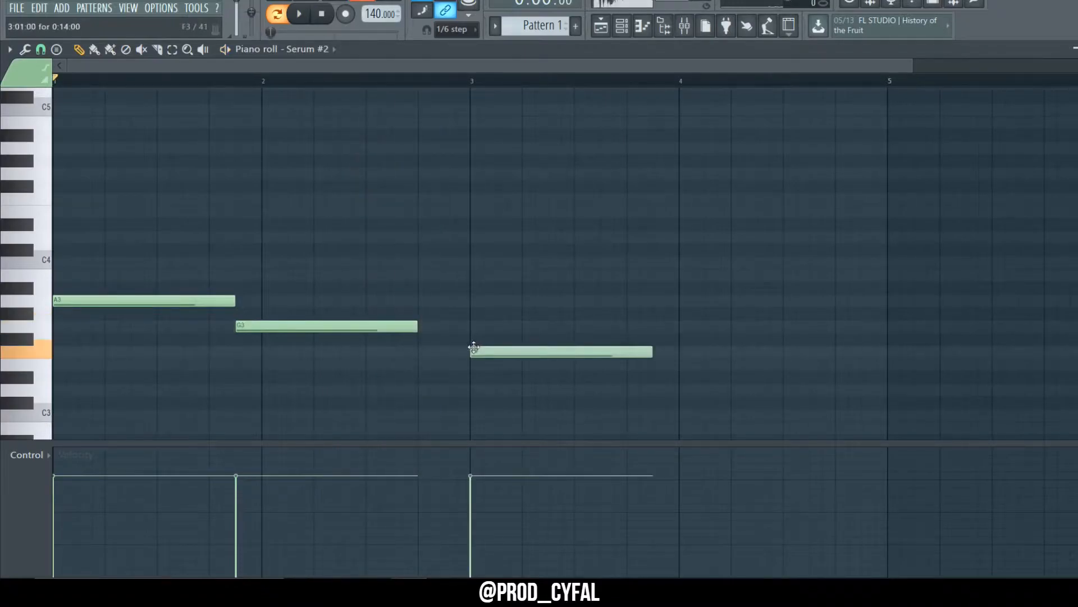
{"action": "left_click", "coordinate": [664, 366]}
{"action": "left_click_drag", "start_coordinate": [660, 369], "coordinate": [649, 369]}
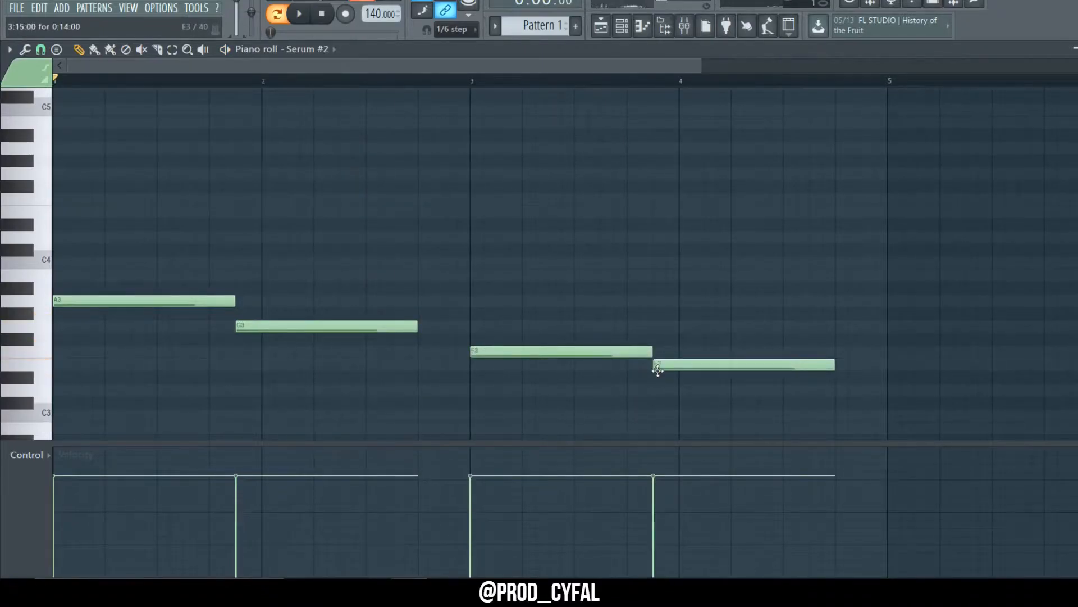
Step: Transpose the four bass notes up one octave to A4, G4, F4 and E4 and play them back
{"action": "key", "text": "ctrl+Up"}
{"action": "key", "text": "space"}
{"action": "scroll", "coordinate": [662, 374], "scroll_direction": "up", "scroll_amount": 1}
{"action": "scroll", "coordinate": [661, 373], "scroll_direction": "up", "scroll_amount": 3}
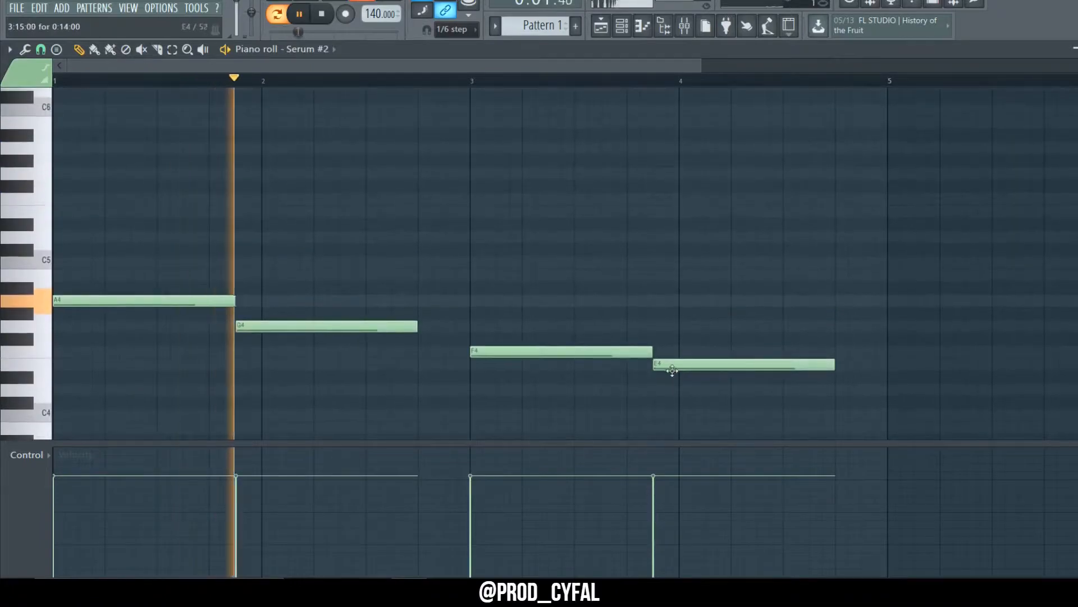
{"action": "scroll", "coordinate": [381, 241], "scroll_direction": "down", "scroll_amount": 3, "text": "ctrl"}
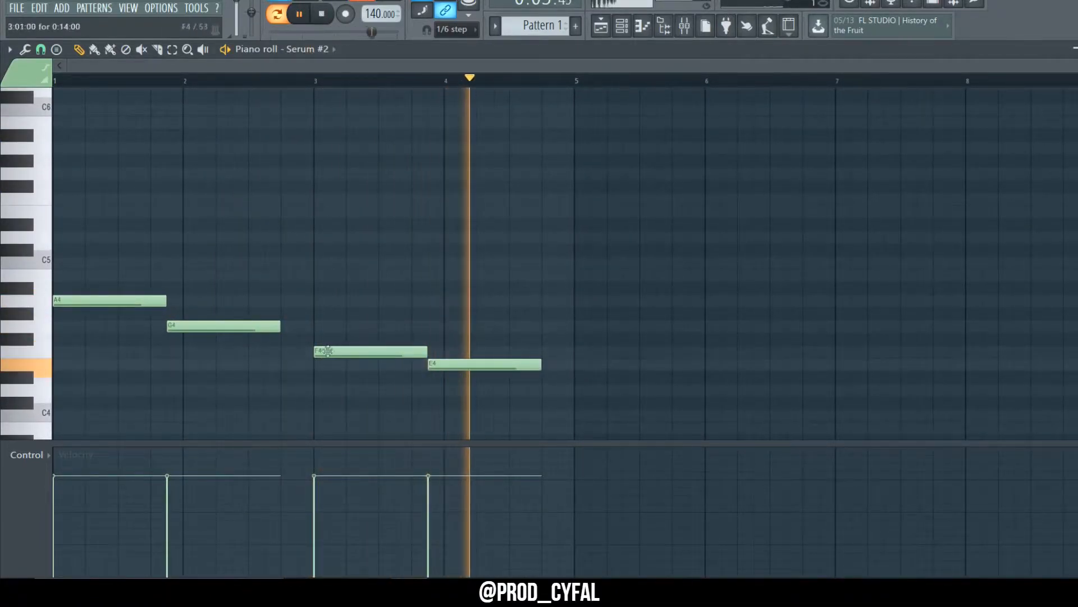
{"action": "left_click", "coordinate": [151, 301], "text": "ctrl"}
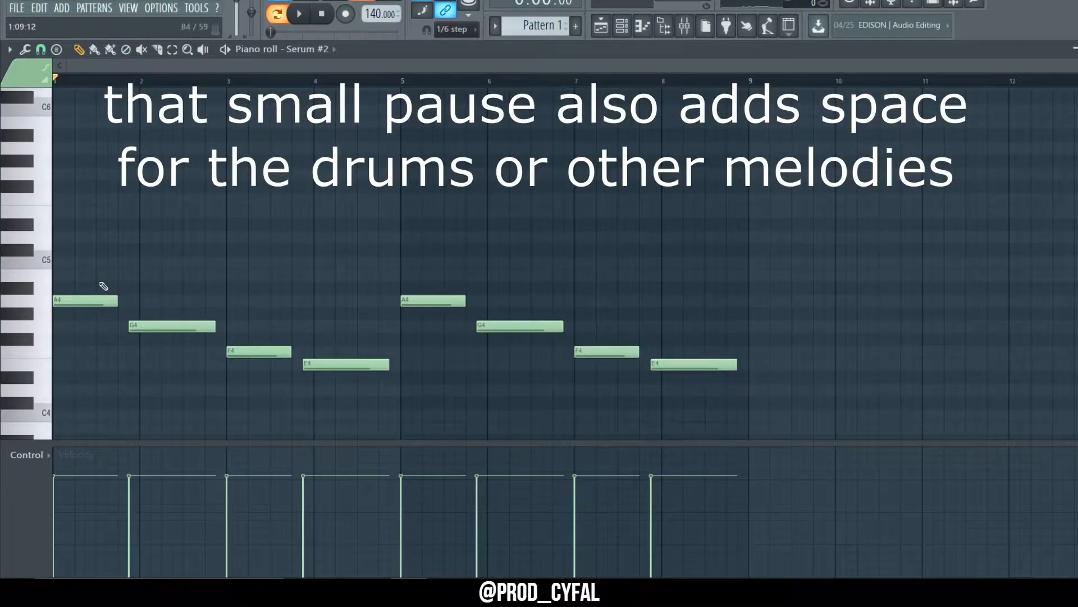
Step: Stack C5 and E5 notes above the first A4 note, matching its length, to form a chord
{"action": "key", "text": "space"}
{"action": "key", "text": "space"}
{"action": "left_click", "coordinate": [55, 262]}
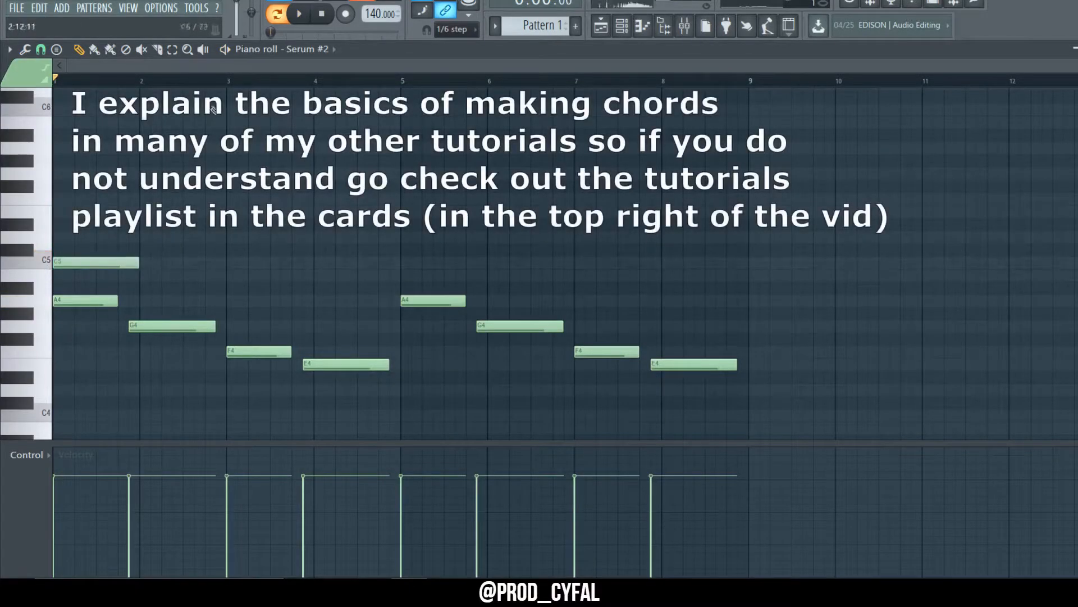
{"action": "left_click_drag", "start_coordinate": [138, 262], "coordinate": [115, 284]}
{"action": "left_click", "coordinate": [102, 299]}
{"action": "left_click", "coordinate": [73, 210]}
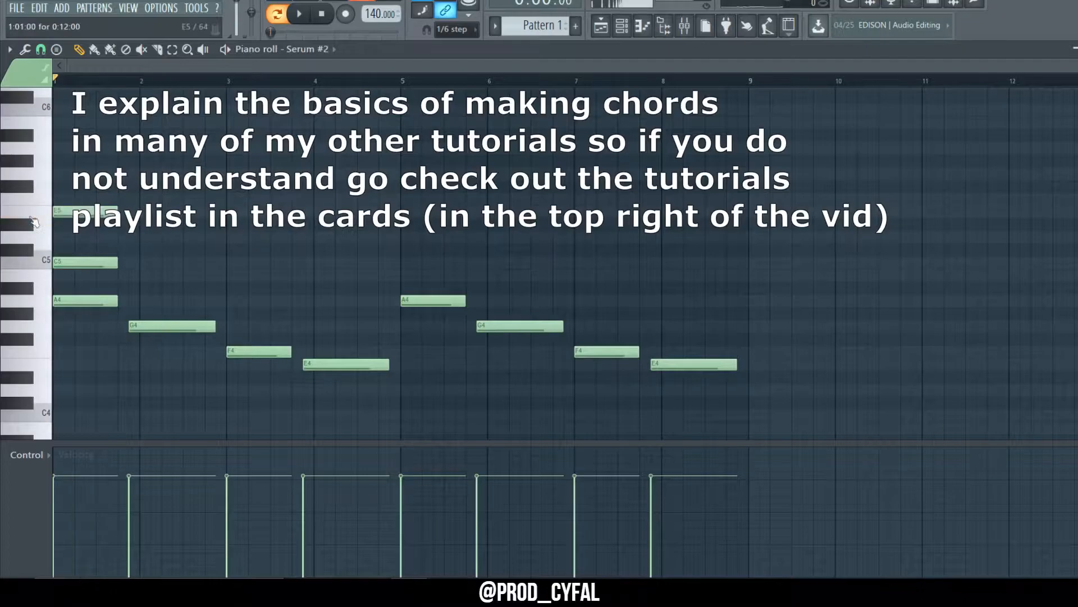
Step: Revoice the first chord by moving its C5 note up an octave to C6
{"action": "key", "text": "space"}
{"action": "left_click", "coordinate": [78, 109]}
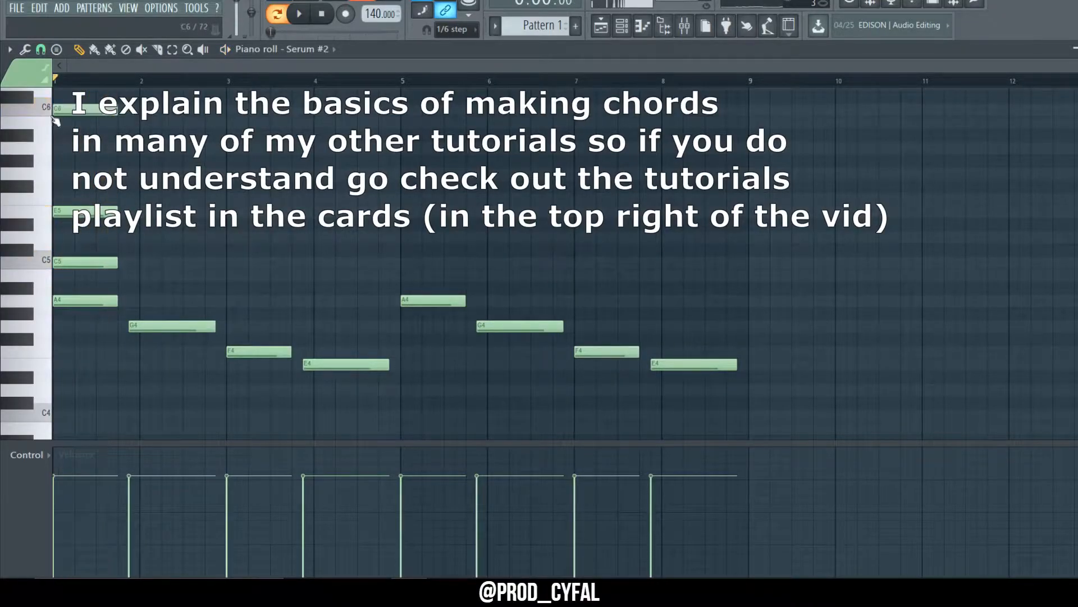
{"action": "key", "text": "space"}
{"action": "right_click", "coordinate": [78, 113]}
{"action": "left_click", "coordinate": [65, 261]}
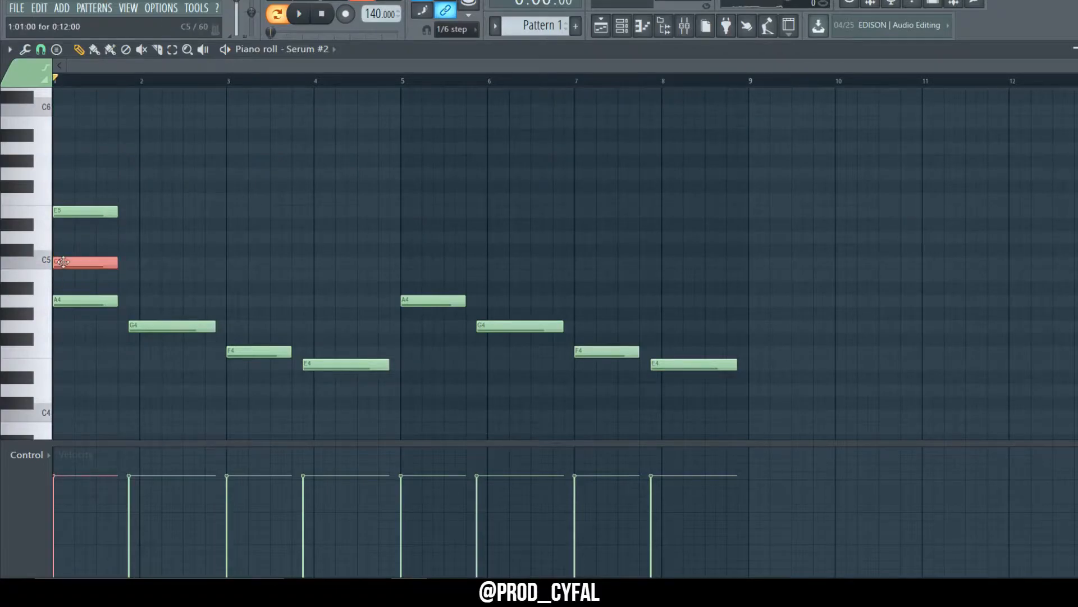
{"action": "key", "text": "ctrl+Up"}
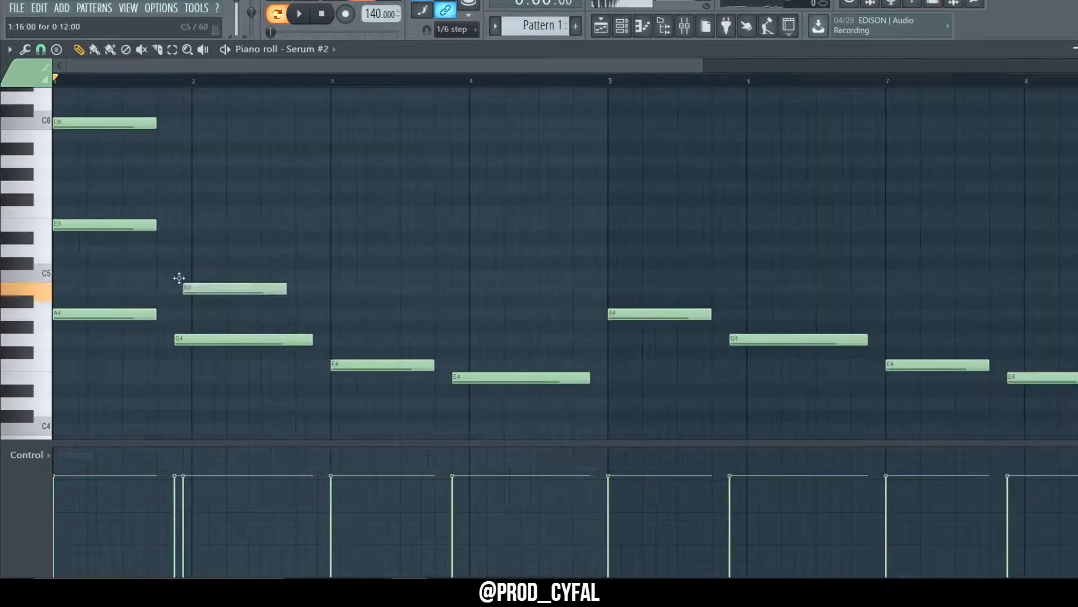
Step: Build the second chord by adding B4 and D5 notes above the G4 bass note
{"action": "left_click_drag", "start_coordinate": [181, 285], "coordinate": [173, 288]}
{"action": "left_click", "coordinate": [185, 247]}
{"action": "left_click_drag", "start_coordinate": [186, 248], "coordinate": [204, 308]}
{"action": "key", "text": "space"}
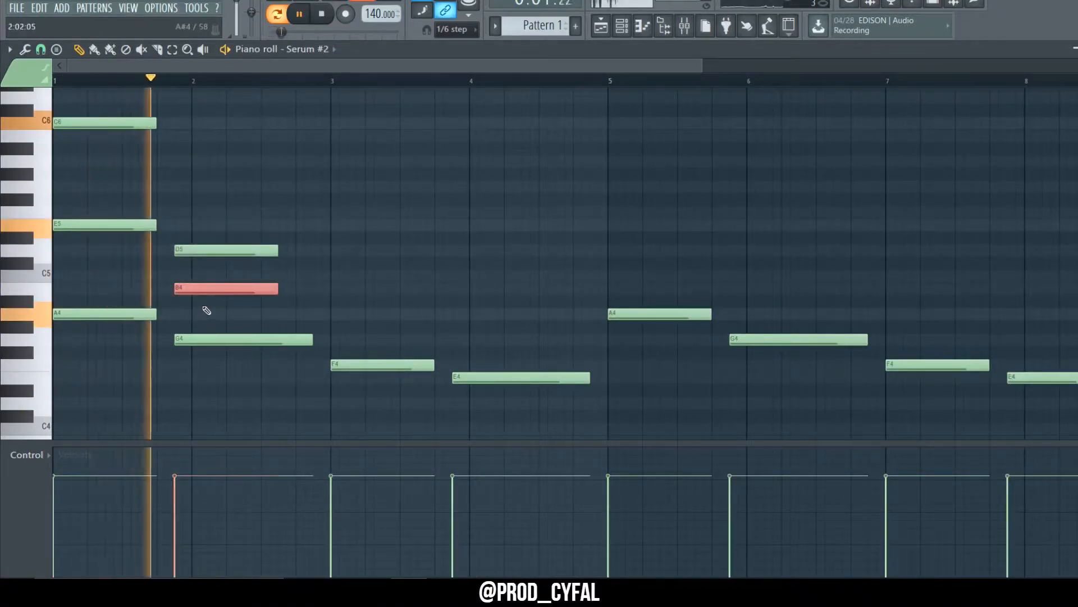
Step: Raise the B4 note to B5 and build chords over the remaining bass notes through bar 8
{"action": "key", "text": "ctrl+Up"}
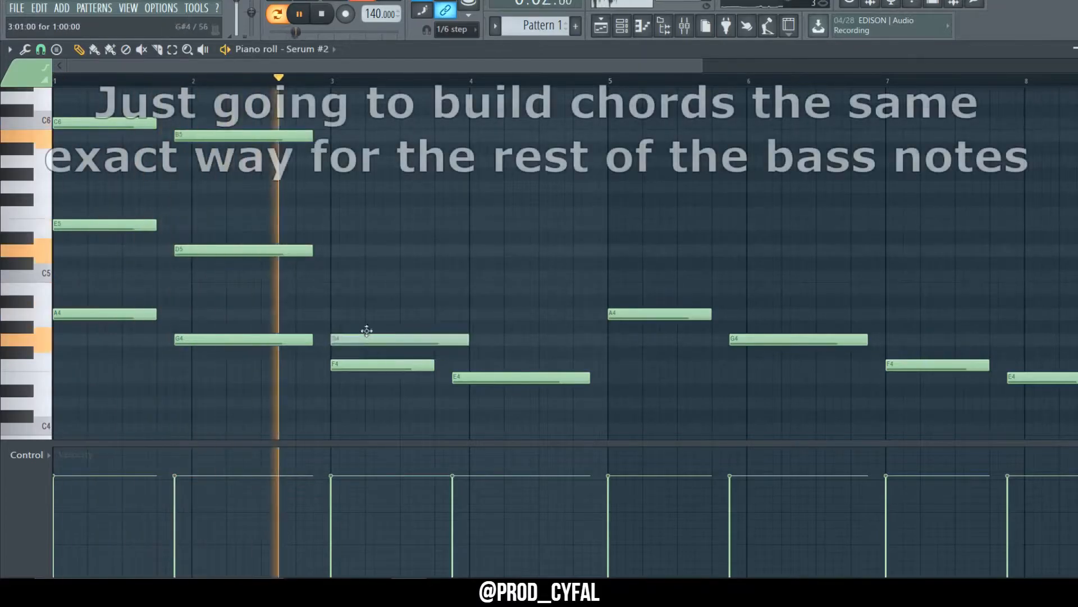
{"action": "left_click", "coordinate": [394, 269]}
{"action": "left_click_drag", "start_coordinate": [393, 313], "coordinate": [506, 275]}
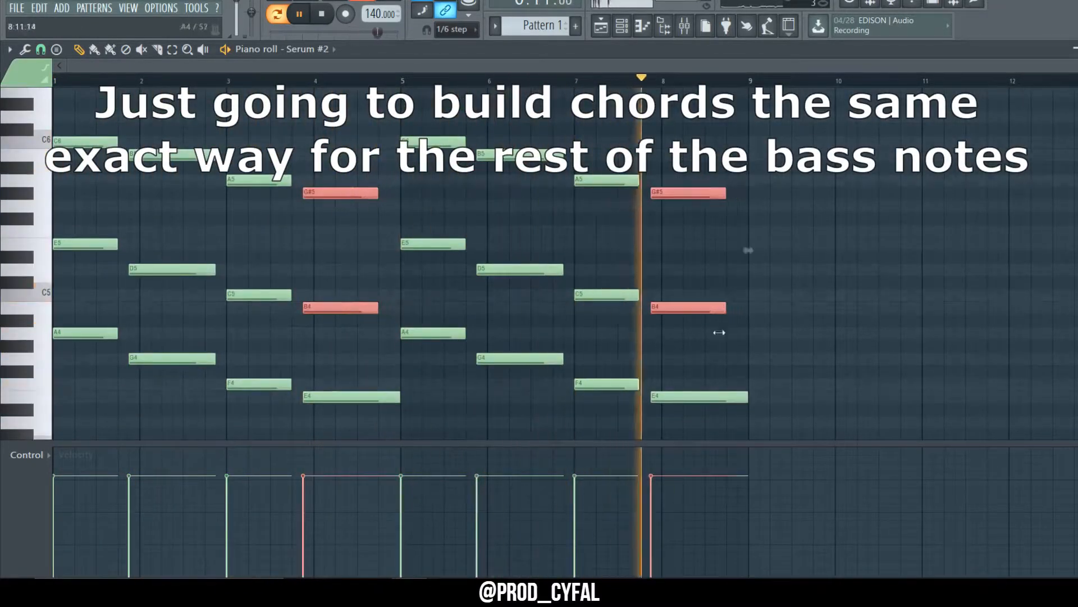
Step: Raise the last chord's top note an octave and lengthen the final A4–E5–C6 chord to reach bar 9
{"action": "left_click_drag", "start_coordinate": [529, 125], "coordinate": [517, 393]}
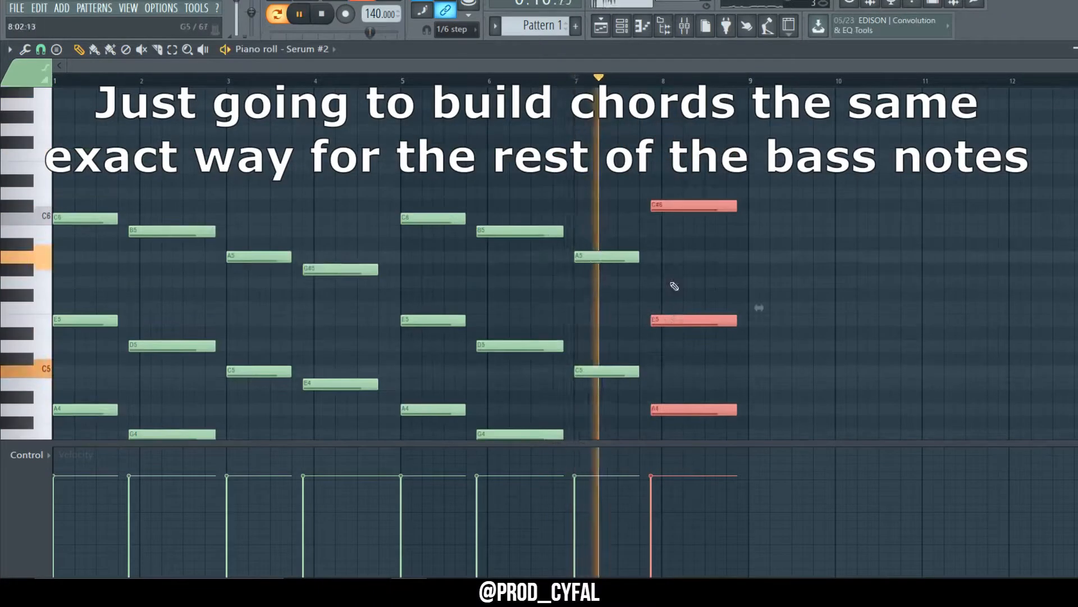
{"action": "key", "text": "ctrl+Up"}
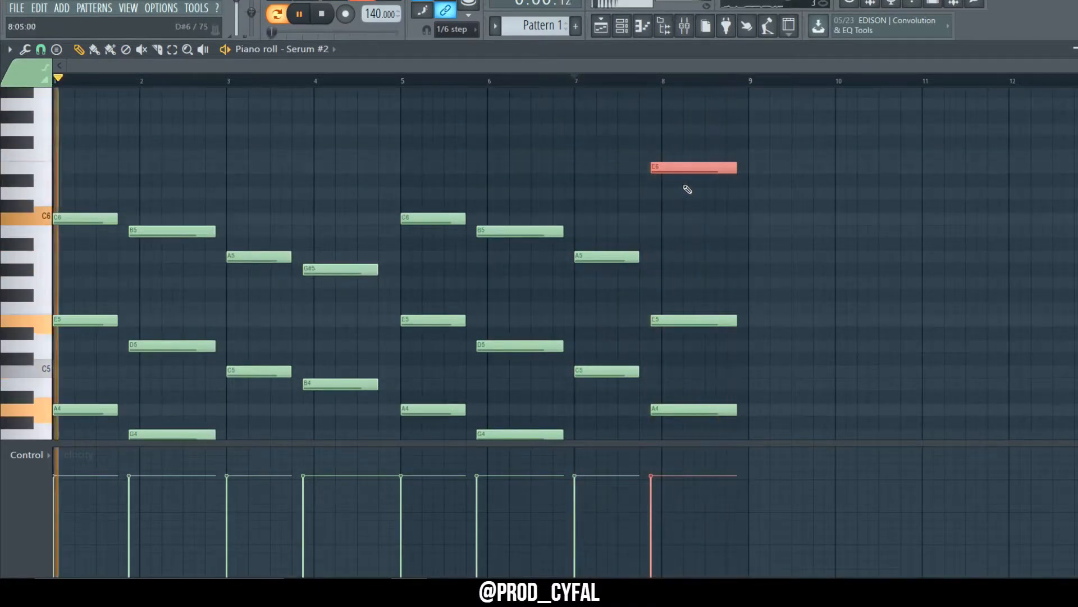
{"action": "left_click", "coordinate": [740, 226], "text": "ctrl"}
{"action": "left_click_drag", "start_coordinate": [702, 139], "coordinate": [782, 460]}
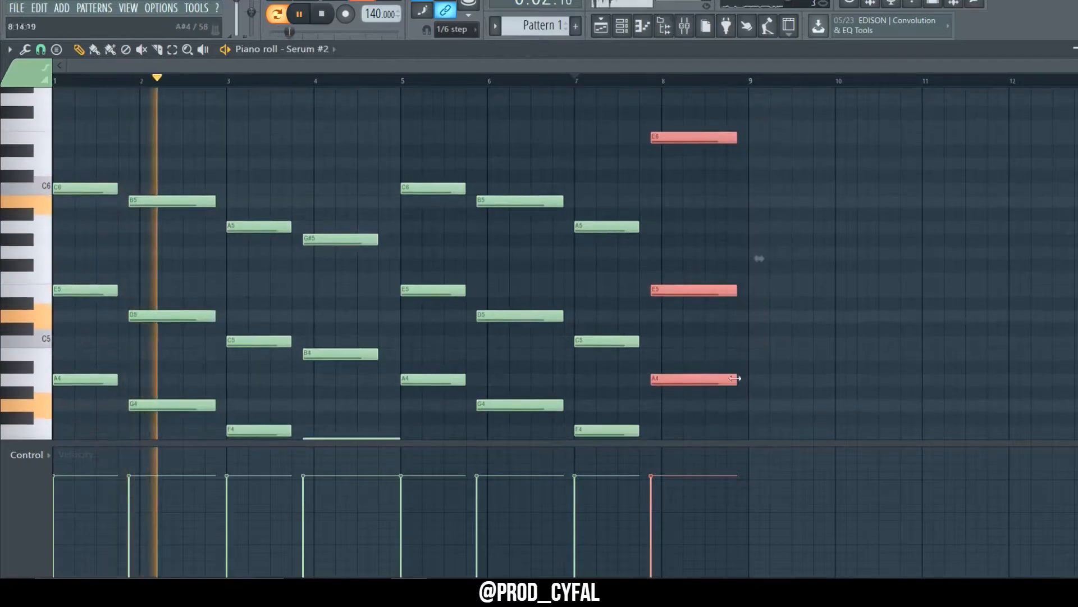
{"action": "left_click_drag", "start_coordinate": [736, 379], "coordinate": [750, 385]}
{"action": "left_click", "coordinate": [774, 398]}
{"action": "scroll", "coordinate": [808, 402], "scroll_direction": "down", "scroll_amount": 2}
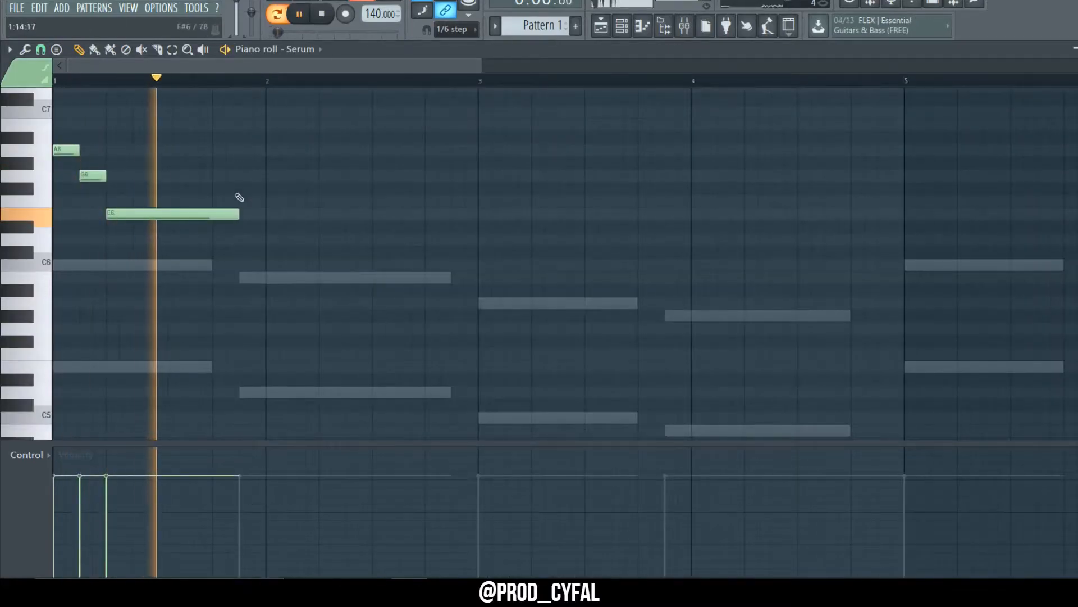
Step: In the Serum piano roll, compose the opening melody notes A6, G6, E6, F6 and G6 over the chords
{"action": "left_click", "coordinate": [241, 176]}
{"action": "key", "text": "space"}
{"action": "right_click", "coordinate": [245, 177]}
{"action": "left_click", "coordinate": [91, 175]}
{"action": "left_click_drag", "start_coordinate": [258, 176], "coordinate": [245, 201]}
{"action": "key", "text": "space"}
{"action": "key", "text": "space"}
{"action": "key", "text": "space"}
{"action": "scroll", "coordinate": [261, 205], "scroll_direction": "up", "scroll_amount": 5}
{"action": "mouse_move", "coordinate": [147, 164]}
{"action": "left_mouse_down"}
{"action": "mouse_move", "coordinate": [147, 180]}
{"action": "mouse_move", "coordinate": [270, 200]}
{"action": "left_mouse_up"}
{"action": "scroll", "coordinate": [160, 208], "scroll_direction": "down", "scroll_amount": 5}
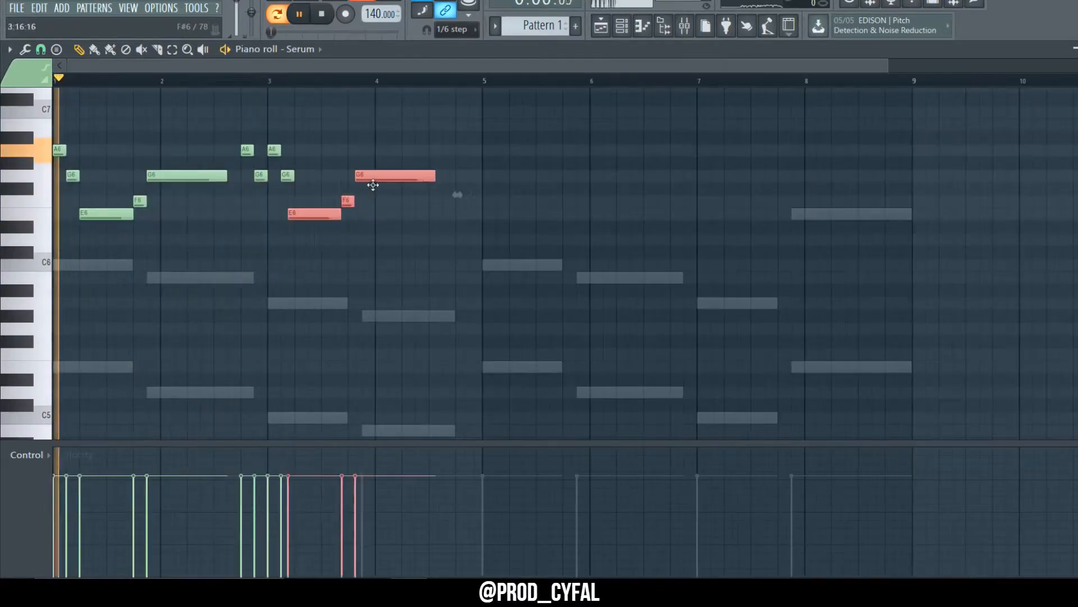
Step: Continue the melody through bar 4 with E6, F6 and A6 notes, a B6 note, and a C7 note
{"action": "left_click_drag", "start_coordinate": [457, 193], "coordinate": [465, 192]}
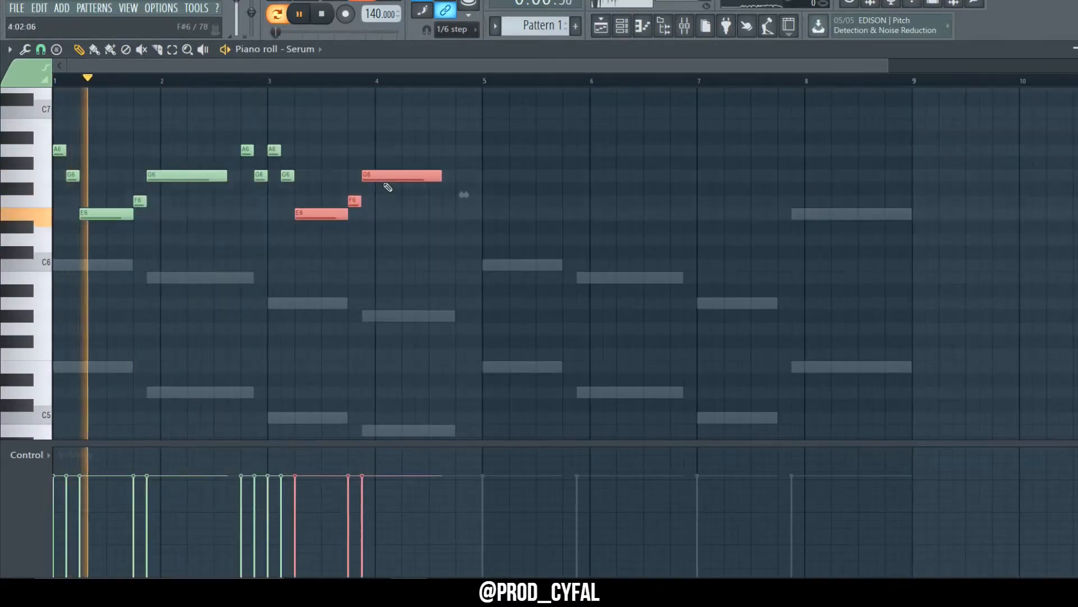
{"action": "left_click", "coordinate": [344, 257]}
{"action": "left_click_drag", "start_coordinate": [354, 201], "coordinate": [377, 122]}
{"action": "key", "text": "space"}
{"action": "left_click", "coordinate": [457, 111]}
{"action": "key", "text": "space"}
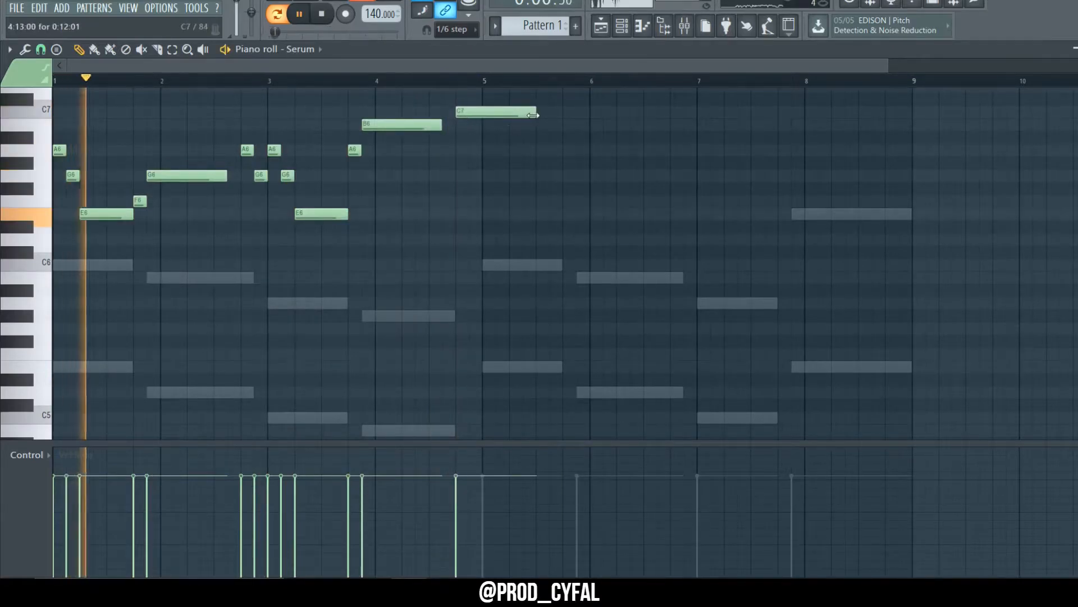
Step: Shorten the C7 note, then select the four-bar melody and duplicate it into bars 5 to 8
{"action": "left_click_drag", "start_coordinate": [535, 111], "coordinate": [482, 138]}
{"action": "left_click_drag", "start_coordinate": [556, 383], "coordinate": [54, 84]}
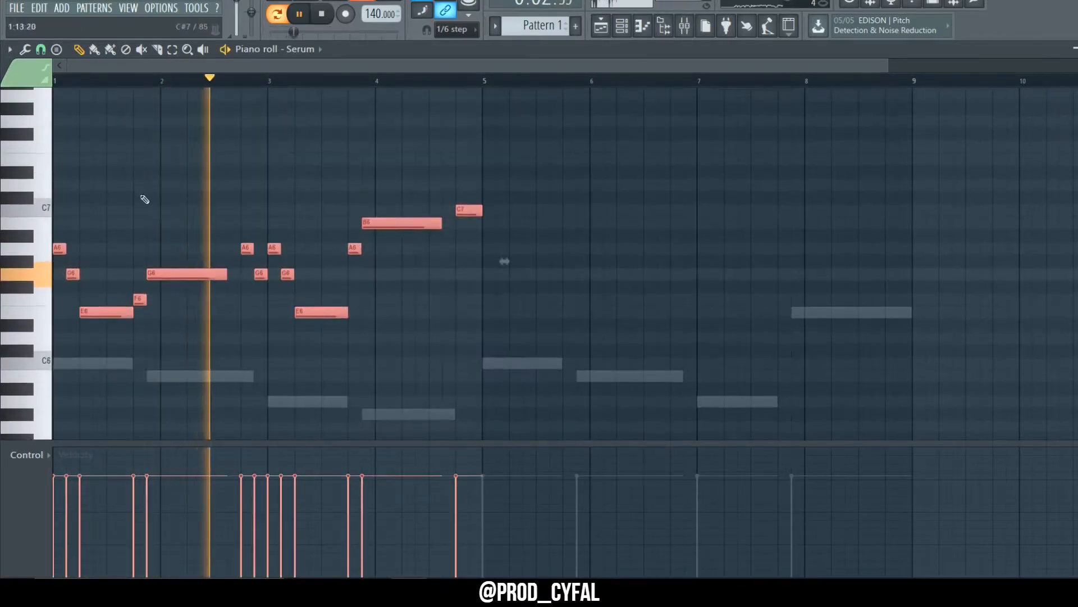
{"action": "key", "text": "ctrl+b"}
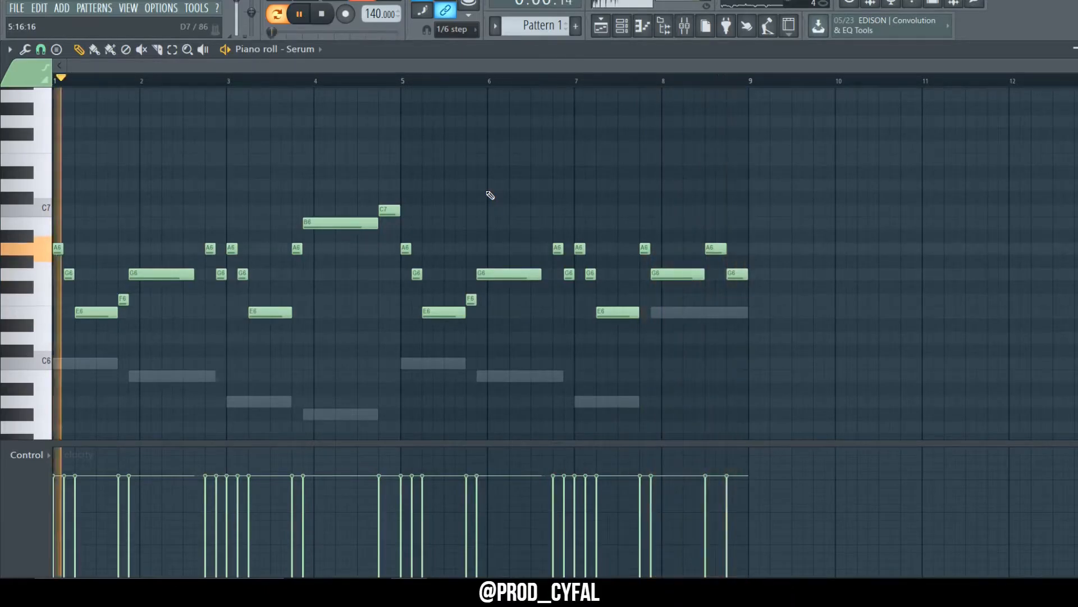
Step: Select the long E6, G6, E6 and B6 notes of the melody's first phrase
{"action": "left_click_drag", "start_coordinate": [277, 243], "coordinate": [356, 371]}
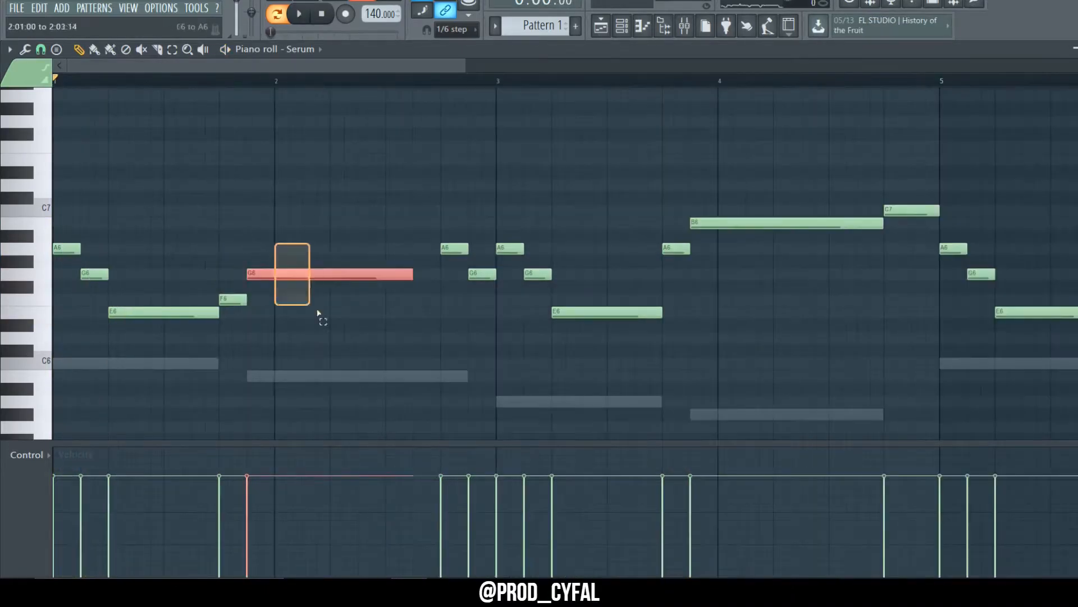
{"action": "left_click", "coordinate": [349, 355]}
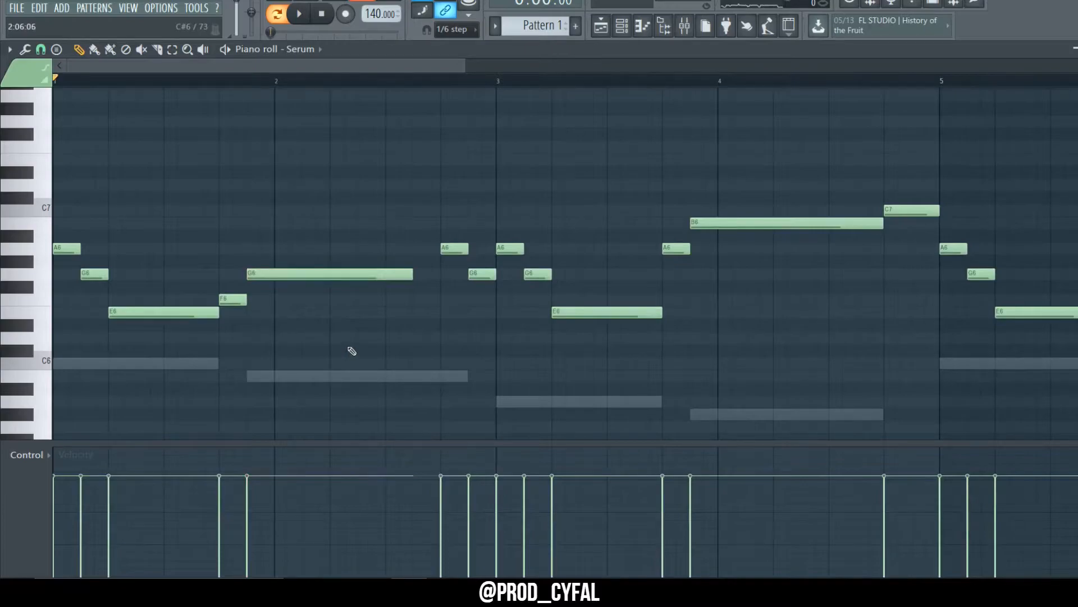
{"action": "scroll", "coordinate": [352, 351], "scroll_direction": "down", "scroll_amount": 2}
{"action": "scroll", "coordinate": [231, 302], "scroll_direction": "down", "scroll_amount": 4}
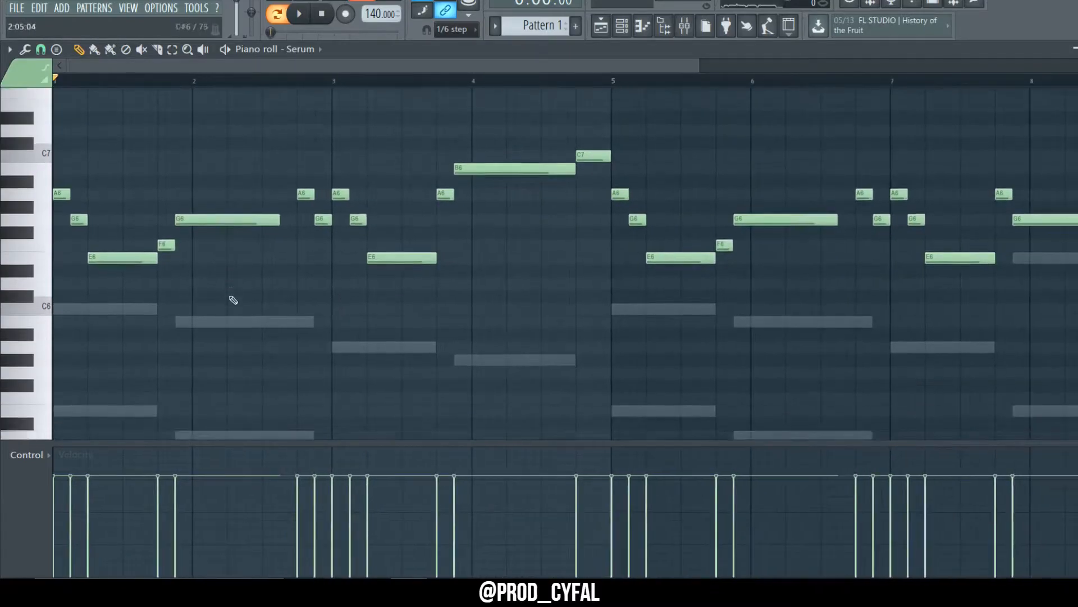
{"action": "left_click_drag", "start_coordinate": [116, 193], "coordinate": [87, 414], "text": "ctrl"}
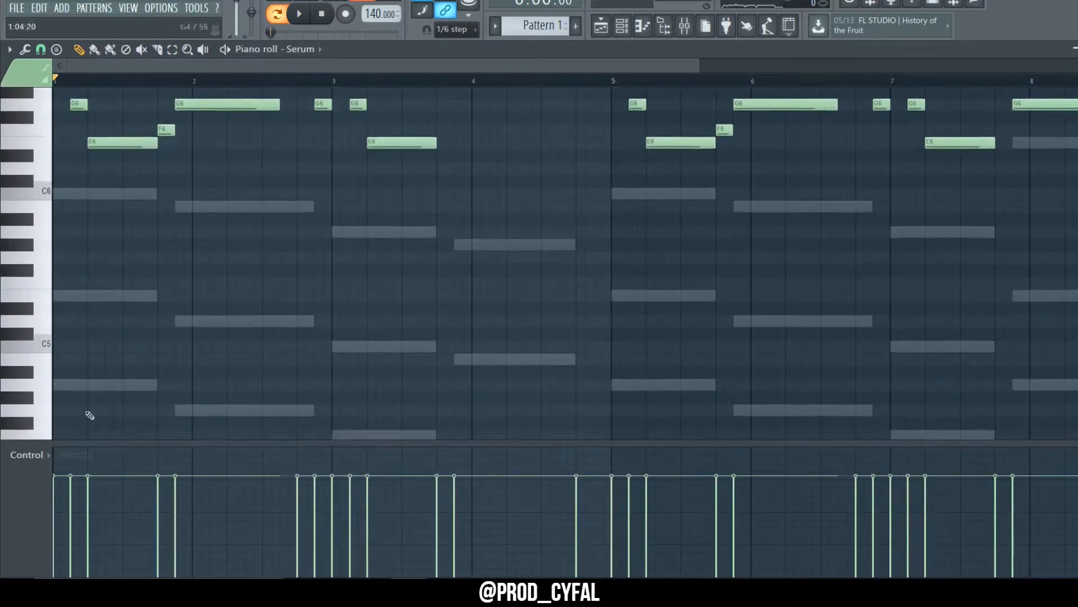
{"action": "scroll", "coordinate": [101, 241], "scroll_direction": "up", "scroll_amount": 2}
{"action": "left_click", "coordinate": [129, 179], "text": "ctrl"}
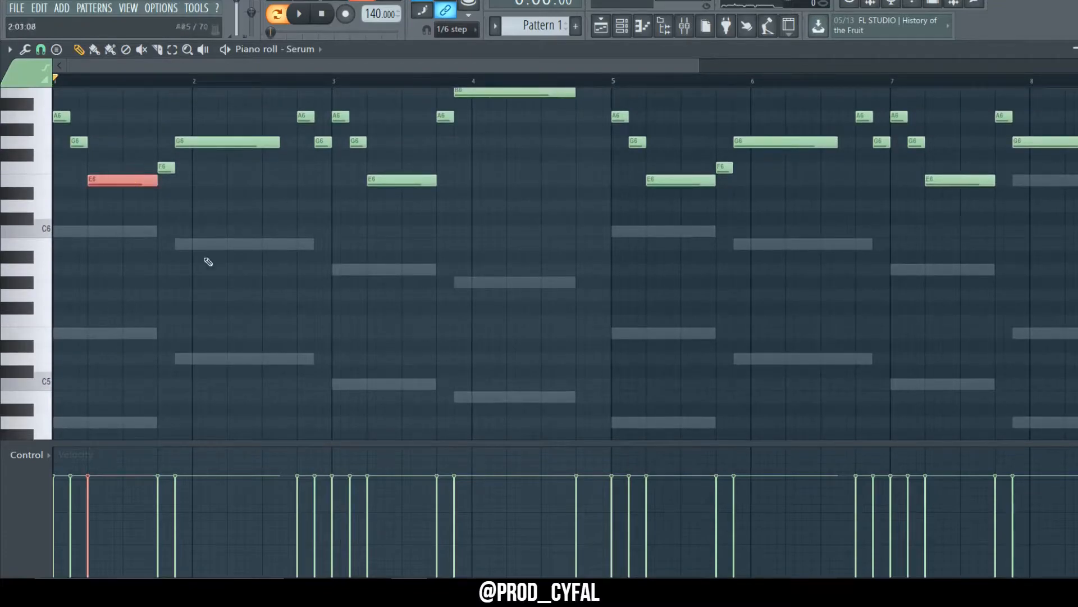
{"action": "scroll", "coordinate": [209, 260], "scroll_direction": "up", "scroll_amount": 2}
{"action": "left_click", "coordinate": [193, 219], "text": "ctrl"}
{"action": "left_click", "coordinate": [397, 256], "text": "ctrl"}
{"action": "left_click", "coordinate": [511, 168], "text": "ctrl"}
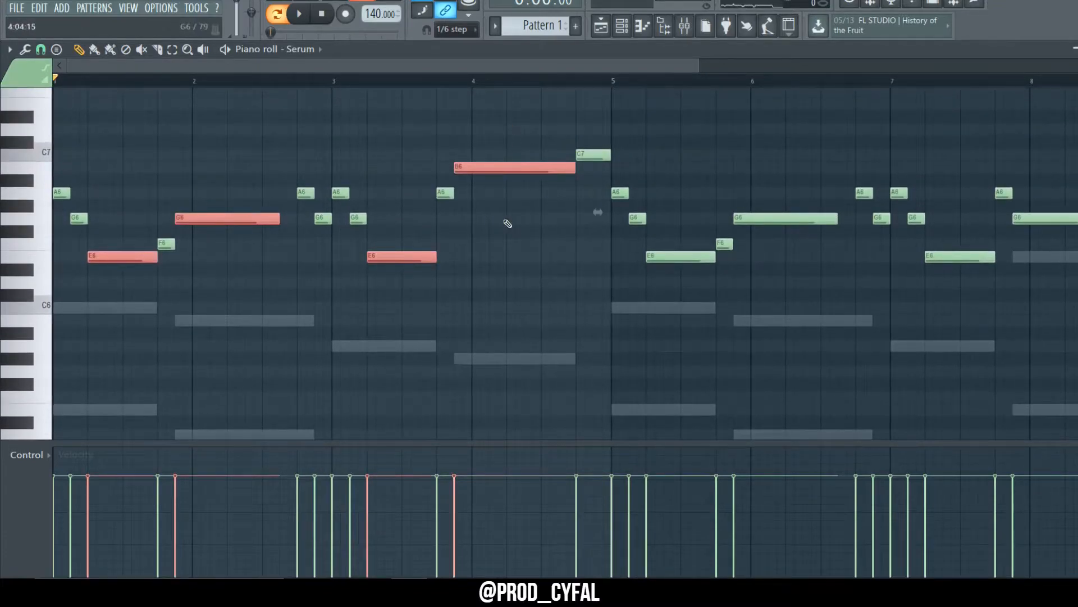
{"action": "scroll", "coordinate": [481, 265], "scroll_direction": "down", "scroll_amount": 1, "text": "ctrl"}
{"action": "scroll", "coordinate": [442, 169], "scroll_direction": "down", "scroll_amount": 1}
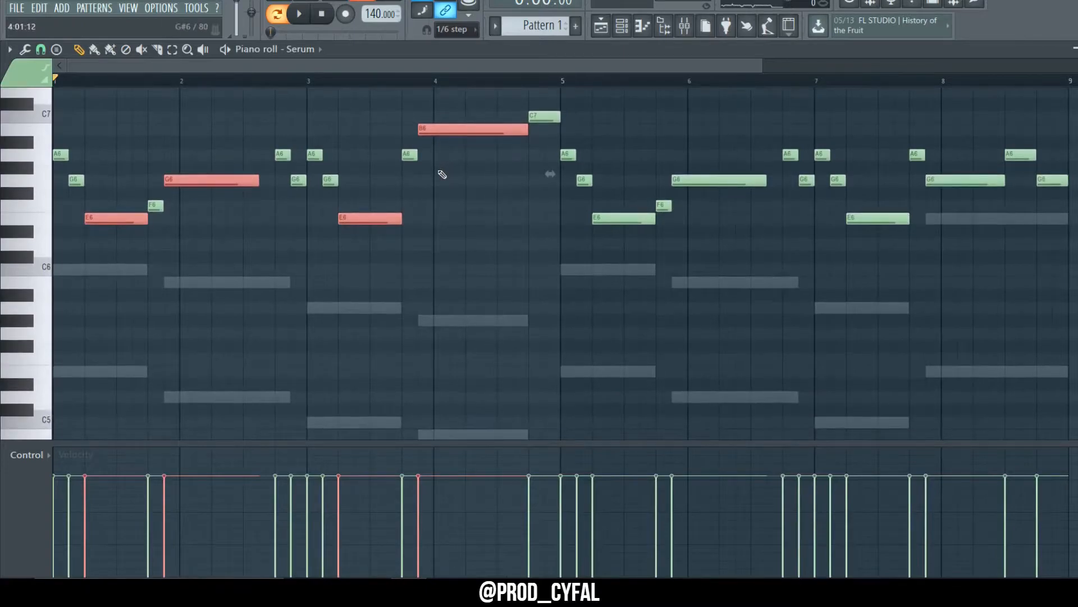
{"action": "scroll", "coordinate": [315, 212], "scroll_direction": "up", "scroll_amount": 1}
{"action": "left_click", "coordinate": [248, 260], "text": "ctrl"}
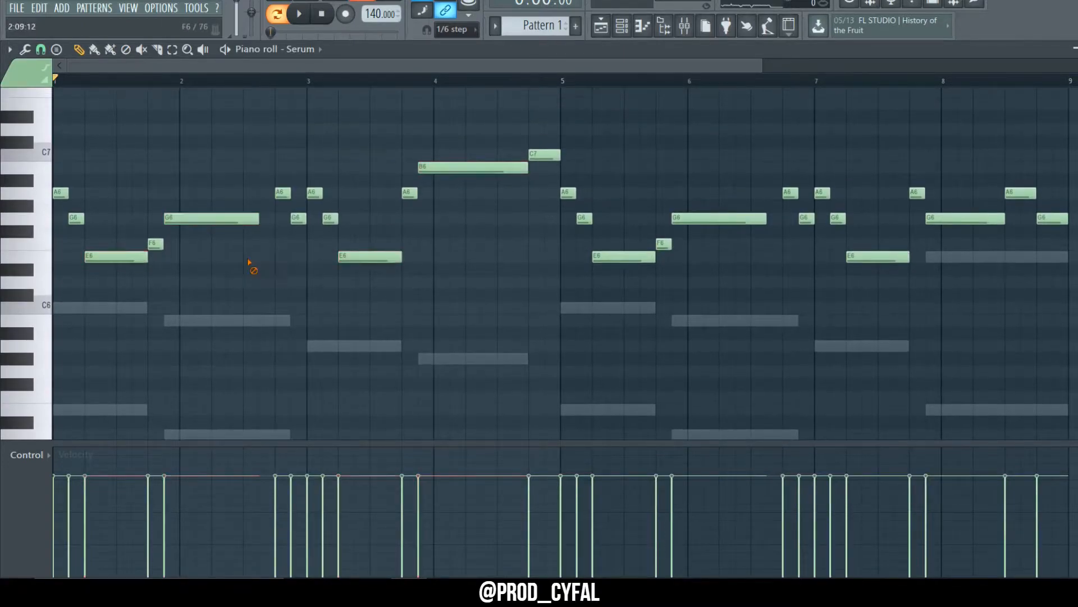
{"action": "scroll", "coordinate": [148, 253], "scroll_direction": "up", "scroll_amount": 1, "text": "ctrl"}
{"action": "left_click_drag", "start_coordinate": [155, 243], "coordinate": [163, 272], "text": "ctrl"}
{"action": "left_click_drag", "start_coordinate": [304, 175], "coordinate": [374, 236], "text": "ctrl"}
{"action": "left_click_drag", "start_coordinate": [443, 217], "coordinate": [502, 179], "text": "ctrl"}
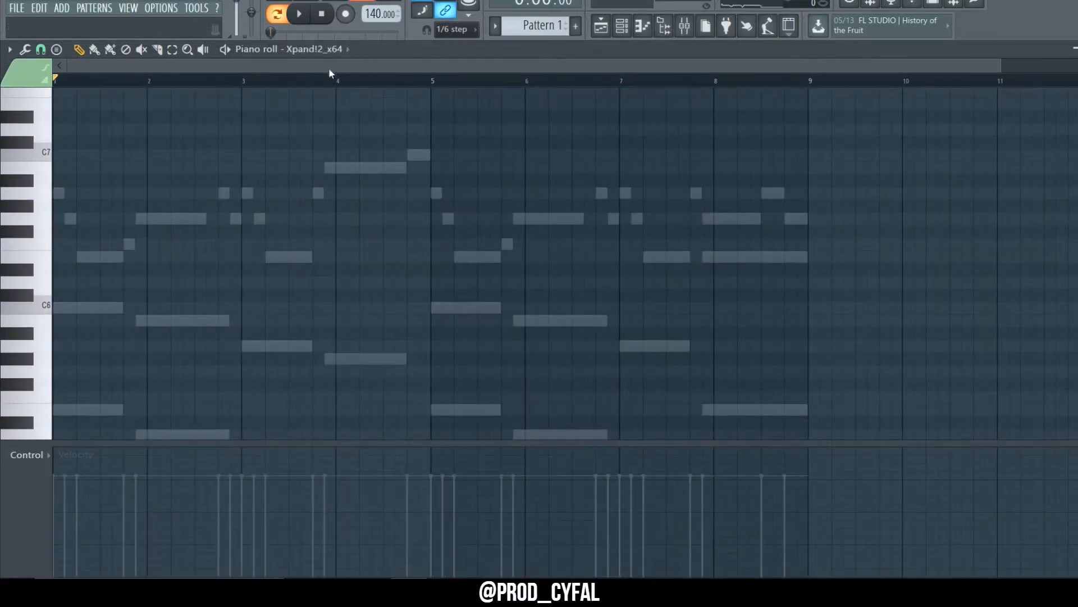
Step: In the Xpand!2 piano roll, place A4, G4, F4 and E4 bass notes in bars 1–4, then A4, G4, F4 and A4 in bars 5–8
{"action": "scroll", "coordinate": [336, 242], "scroll_direction": "down", "scroll_amount": 3}
{"action": "scroll", "coordinate": [336, 243], "scroll_direction": "down", "scroll_amount": 14}
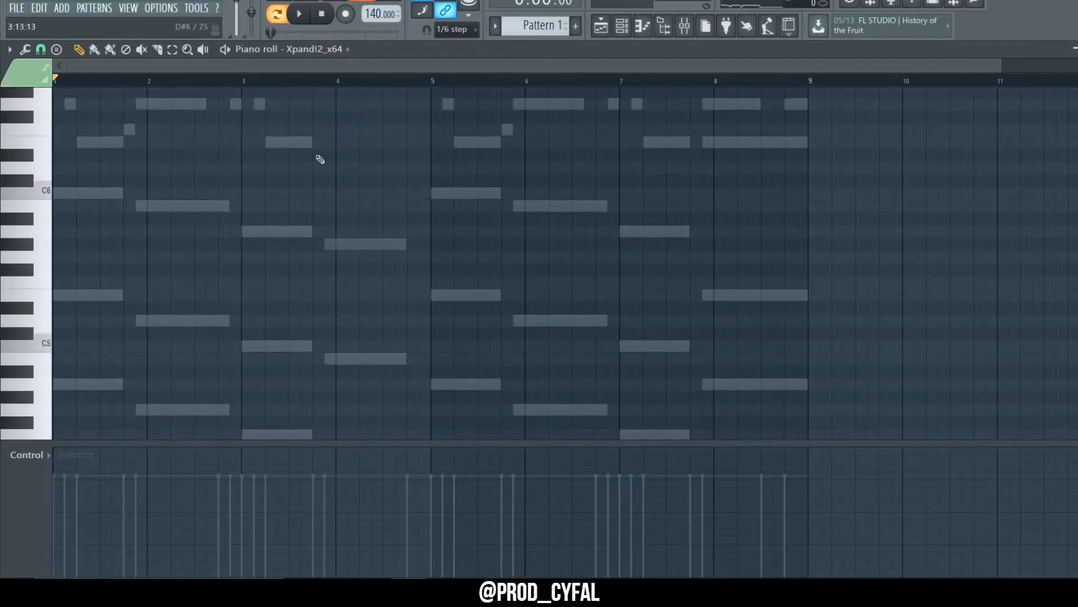
{"action": "left_click", "coordinate": [89, 272]}
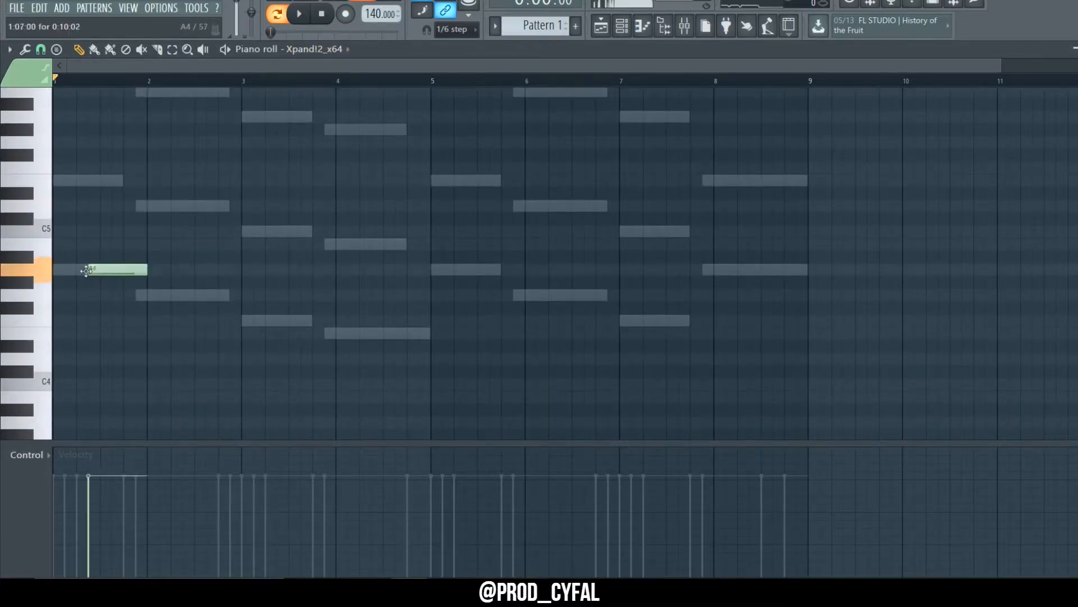
{"action": "left_click", "coordinate": [135, 298]}
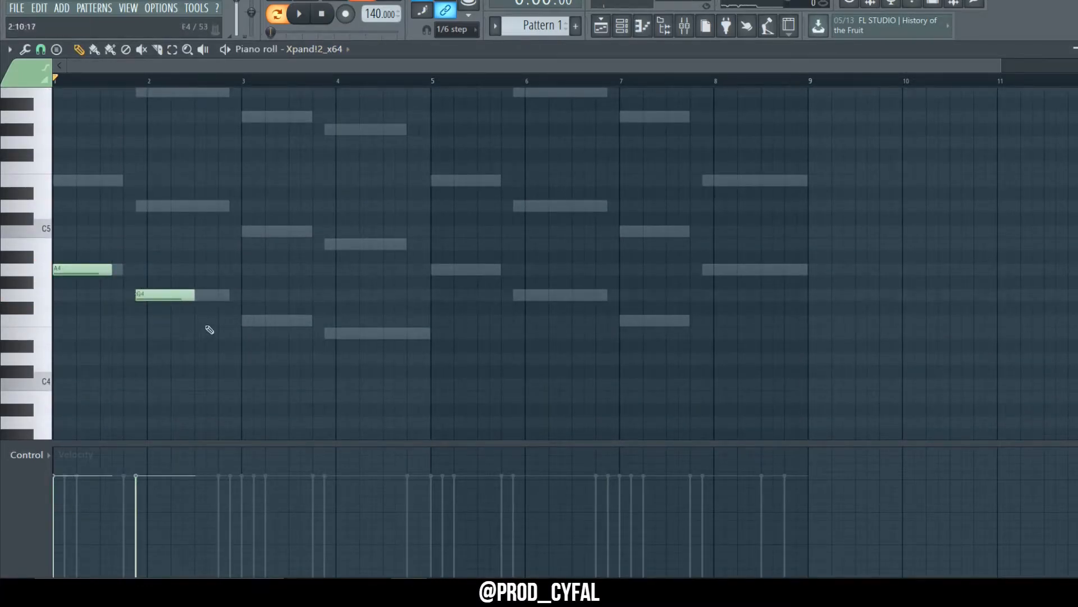
{"action": "left_click", "coordinate": [243, 324]}
{"action": "left_click", "coordinate": [327, 333]}
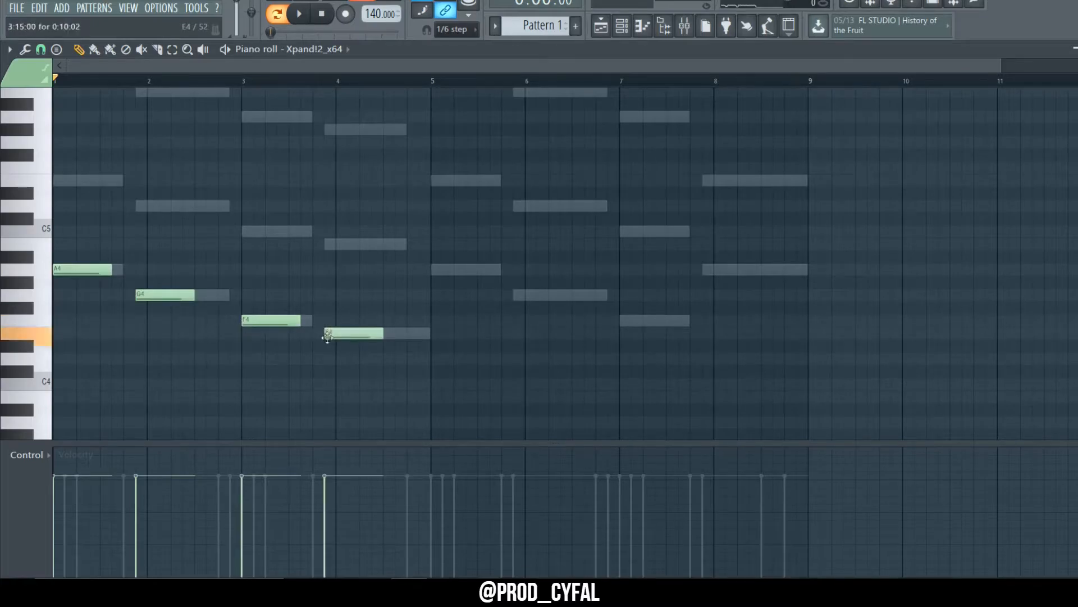
{"action": "left_click", "coordinate": [436, 270]}
{"action": "left_click", "coordinate": [518, 295]}
{"action": "left_click", "coordinate": [624, 321]}
{"action": "left_click", "coordinate": [707, 270]}
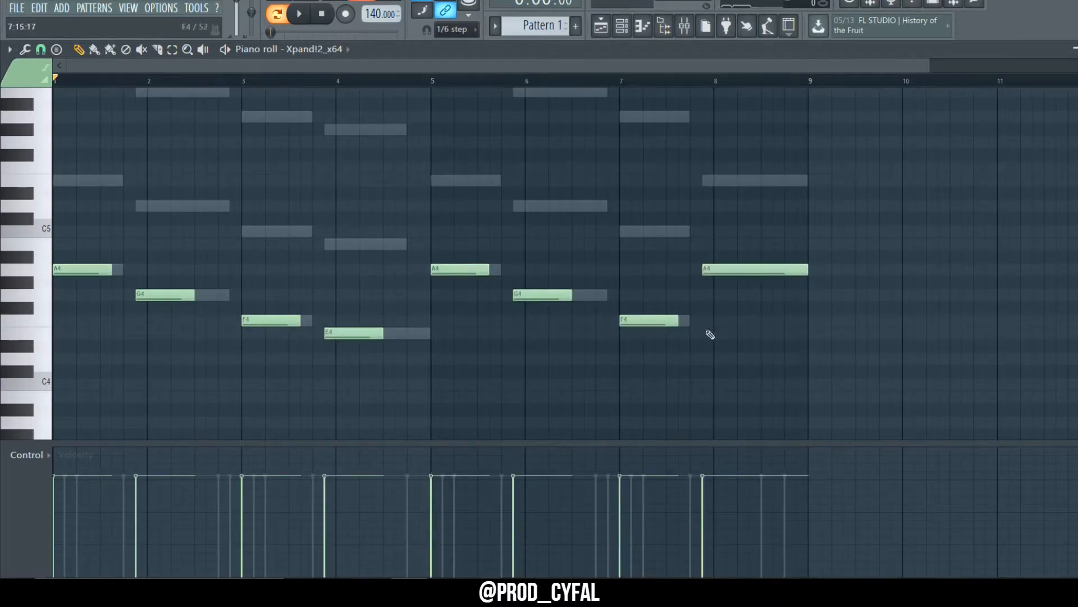
Step: Make the Xpand!2 bass notes legato and transpose them down one octave
{"action": "key", "text": "ctrl+l"}
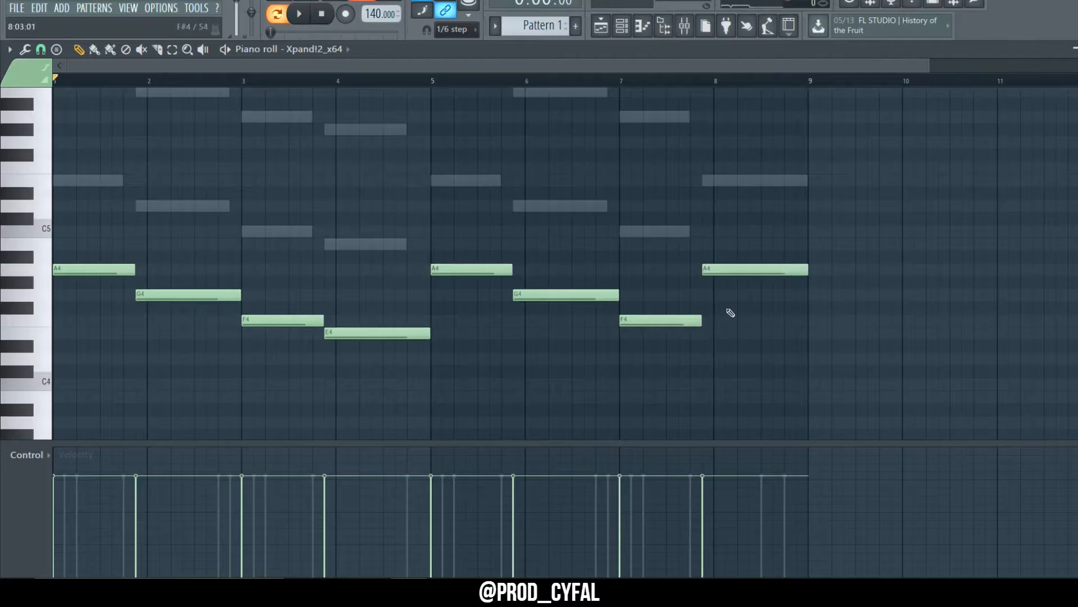
{"action": "key", "text": "ctrl+Down"}
{"action": "scroll", "coordinate": [730, 313], "scroll_direction": "down", "scroll_amount": 4}
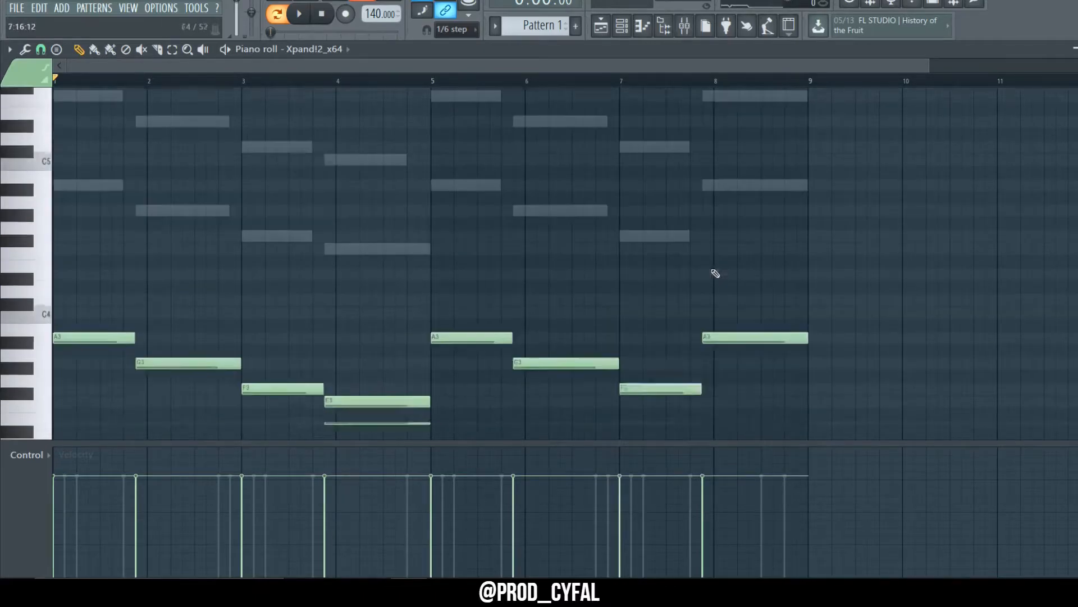
Step: Play back the pattern and look over the channel rack and mixer
{"action": "key", "text": "space"}
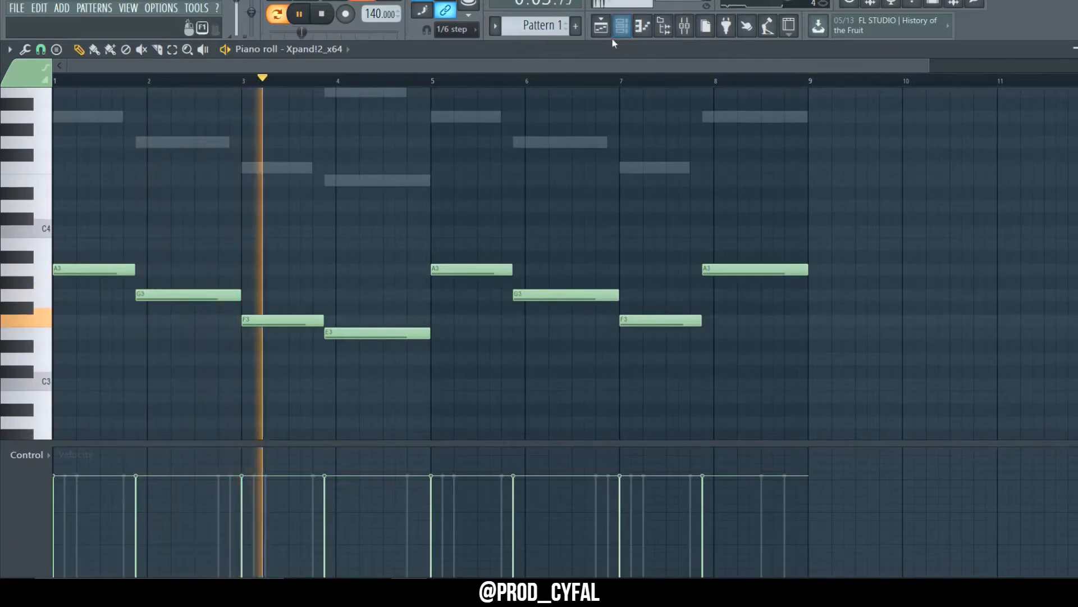
{"action": "left_click", "coordinate": [622, 25]}
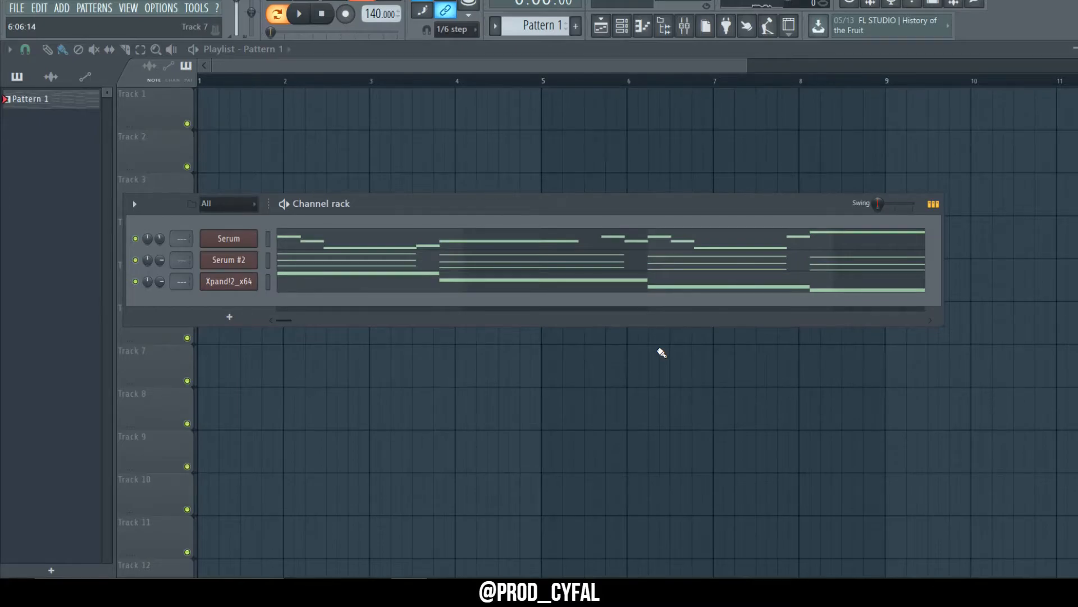
{"action": "key", "text": "F9"}
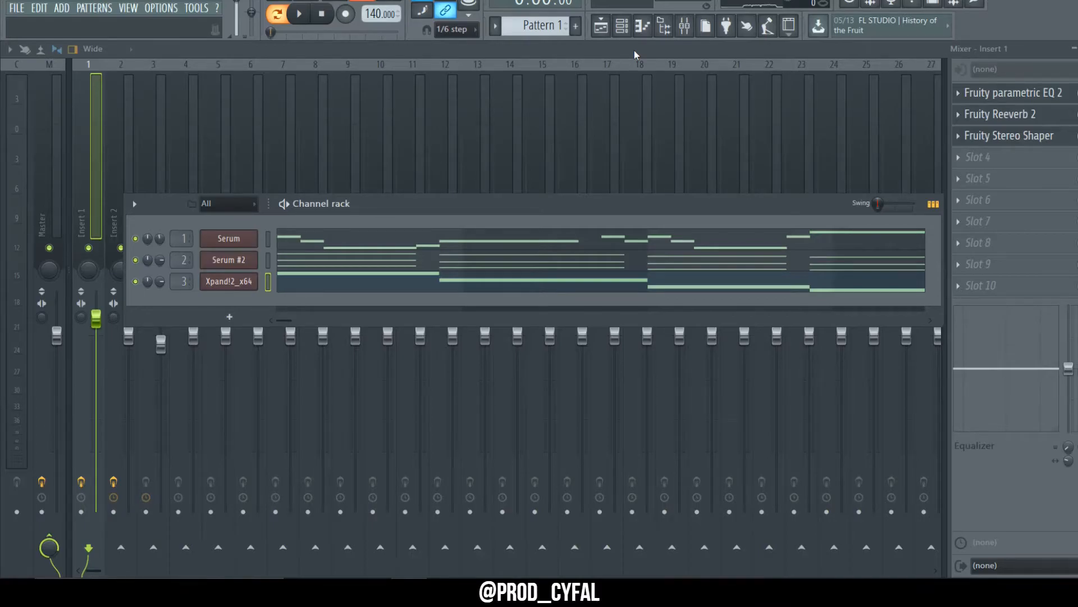
{"action": "left_click", "coordinate": [664, 27]}
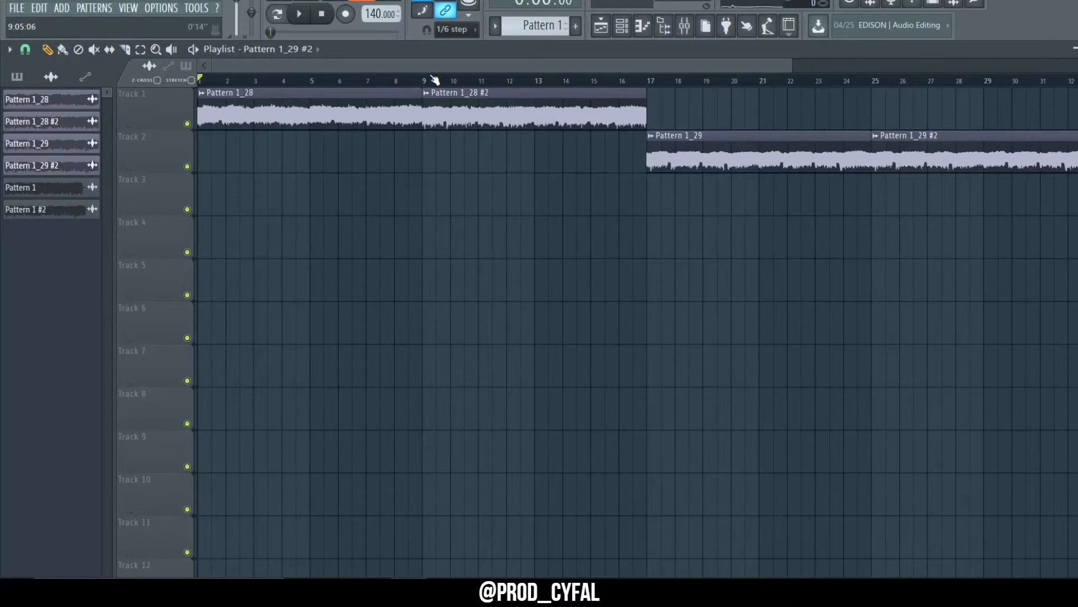
Step: Open the Pattern 1_28 audio clip's settings and play back the arrangement in the playlist
{"action": "double_click", "coordinate": [388, 104]}
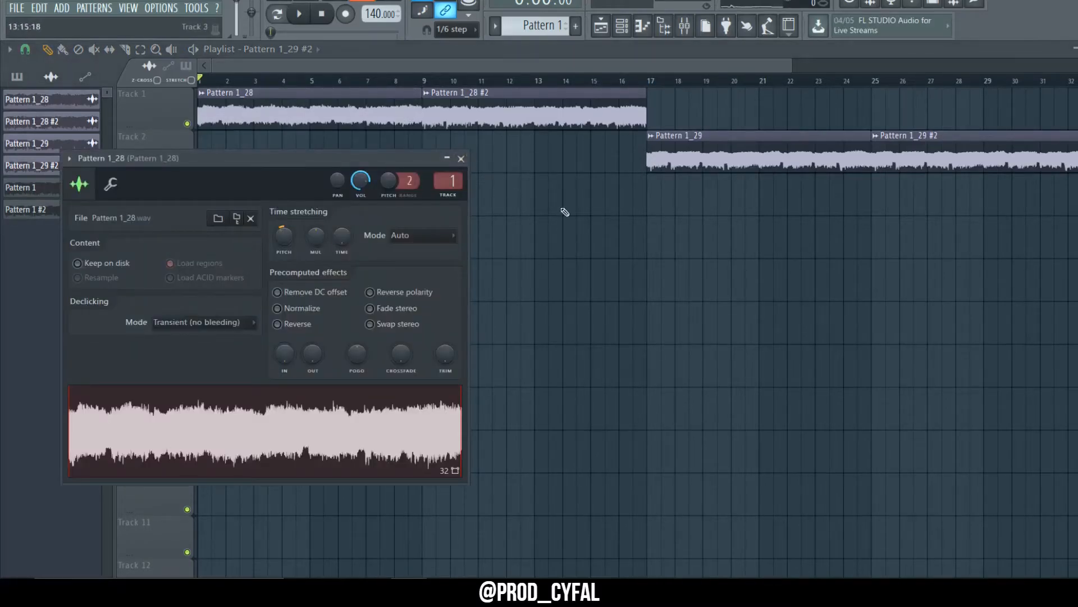
{"action": "scroll", "coordinate": [564, 212], "scroll_direction": "up", "scroll_amount": 3}
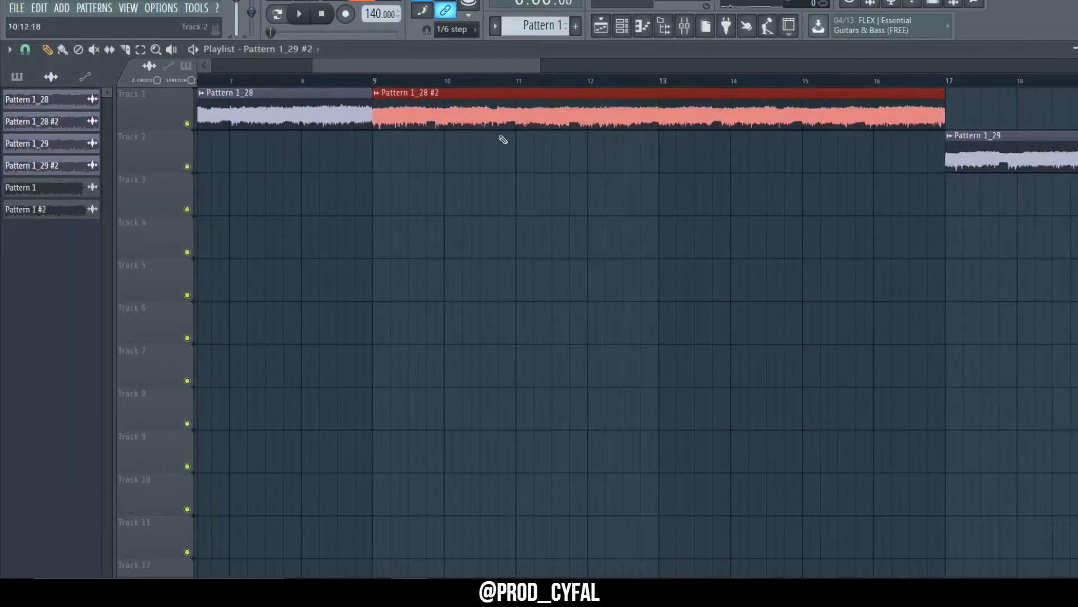
{"action": "scroll", "coordinate": [532, 204], "scroll_direction": "down", "scroll_amount": 3}
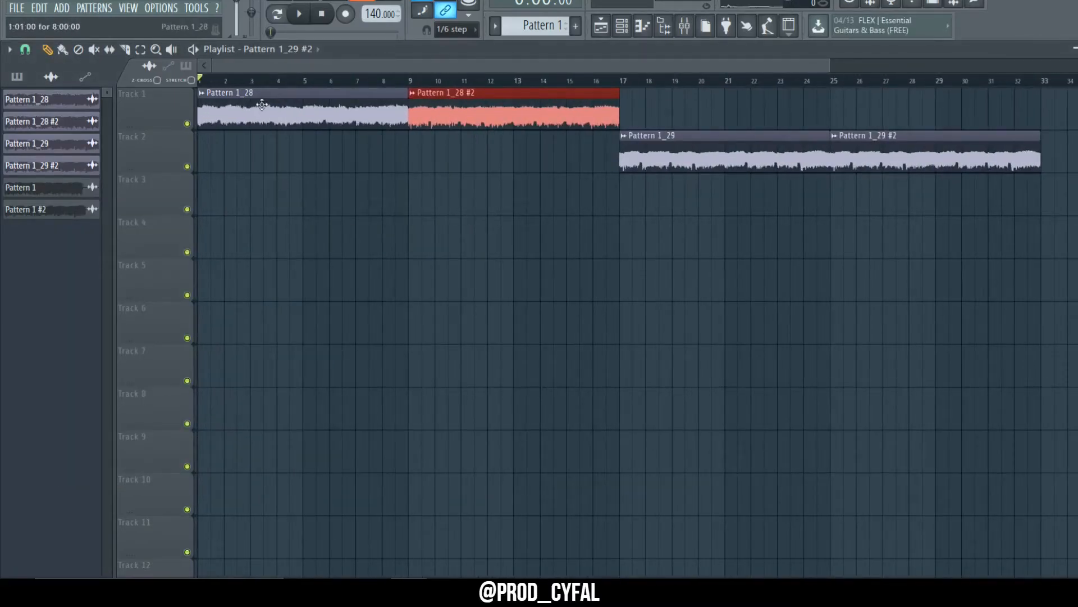
{"action": "left_click", "coordinate": [386, 249], "text": "ctrl"}
{"action": "key", "text": "space"}
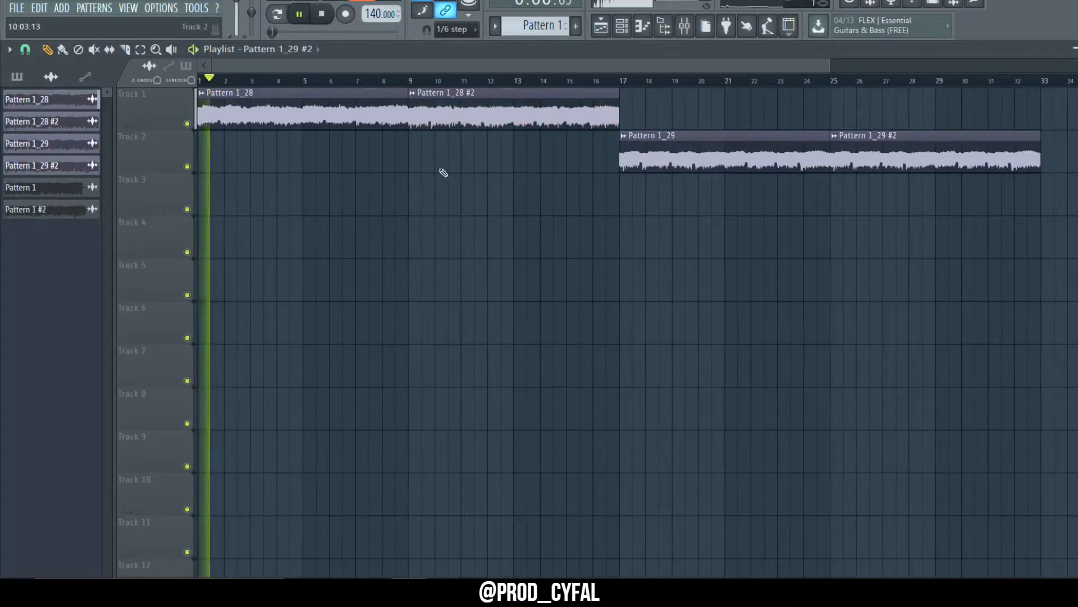
{"action": "scroll", "coordinate": [387, 166], "scroll_direction": "up", "scroll_amount": 4}
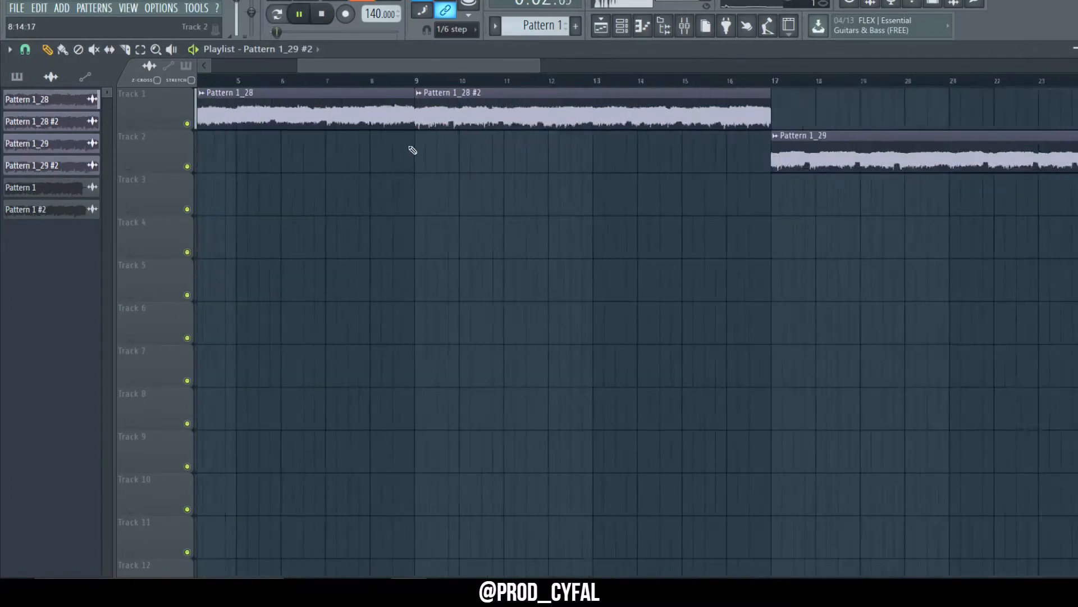
{"action": "scroll", "coordinate": [413, 151], "scroll_direction": "down", "scroll_amount": 4}
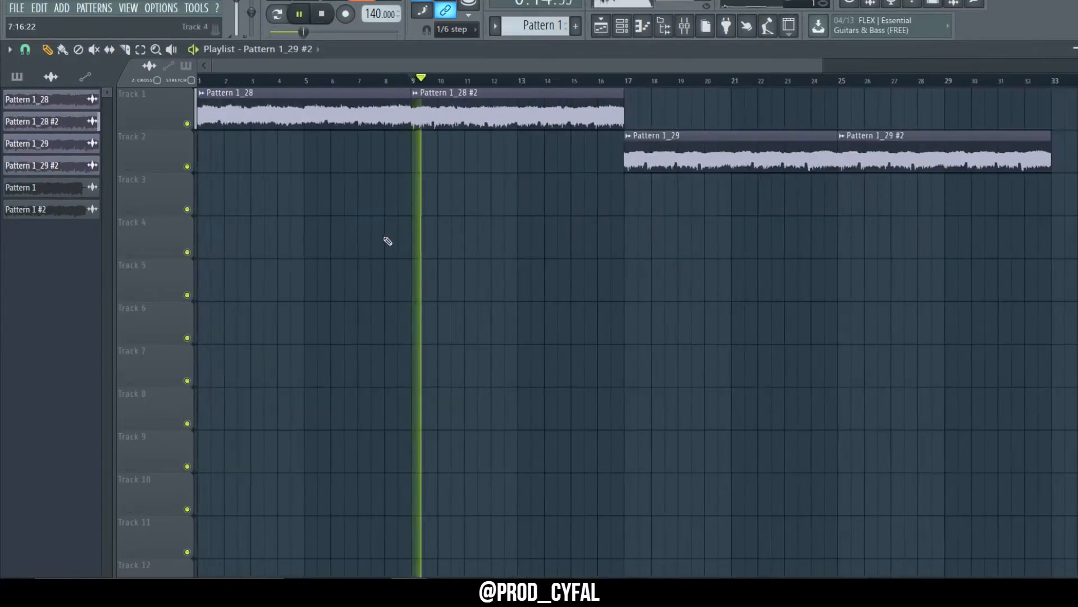
{"action": "scroll", "coordinate": [393, 238], "scroll_direction": "down", "scroll_amount": 2}
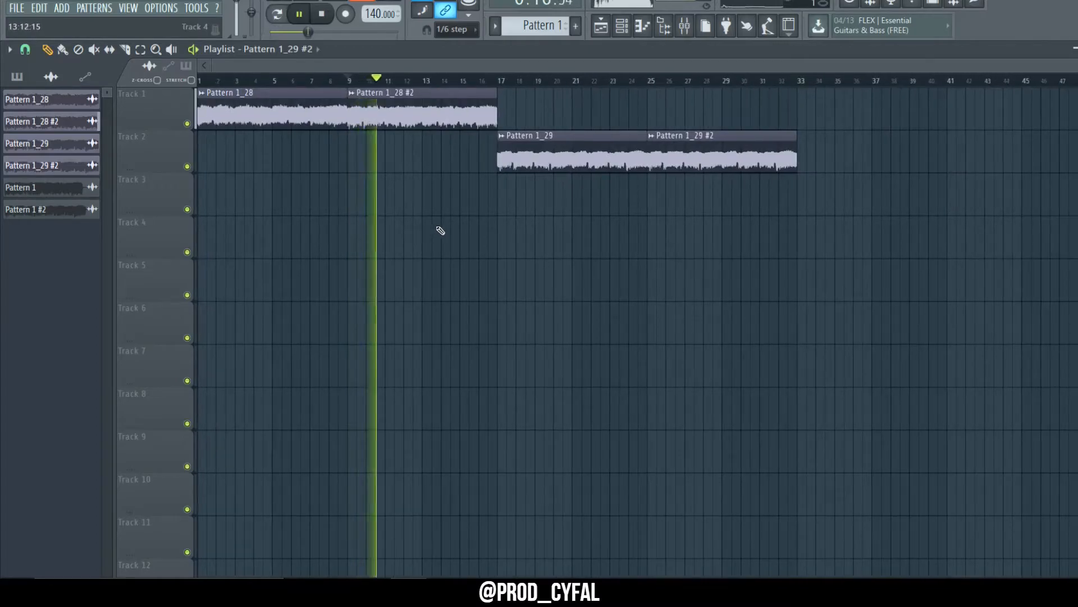
{"action": "key", "text": "space"}
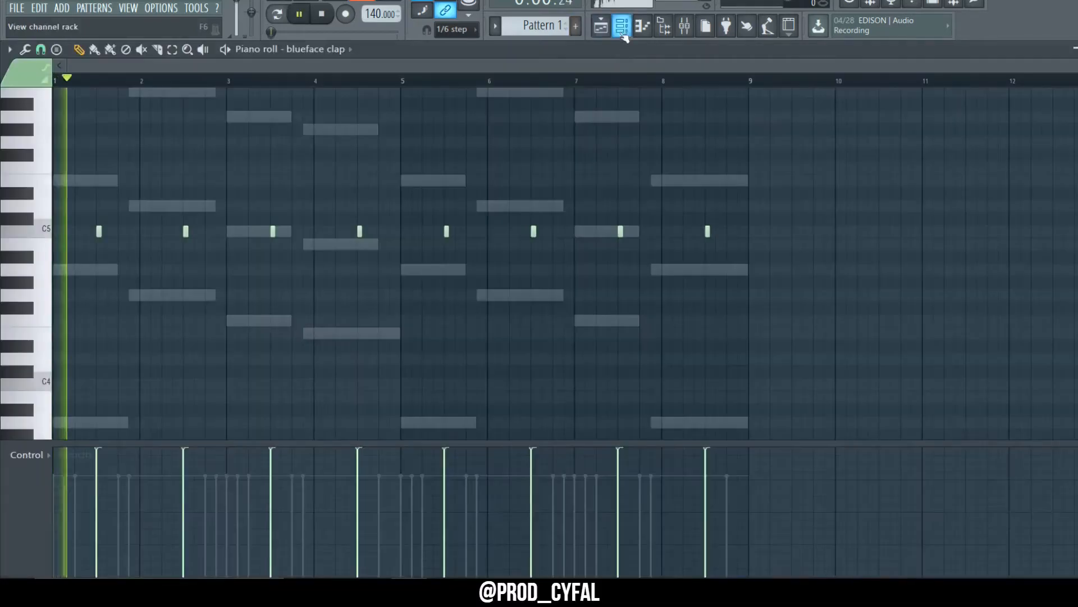
Step: In the channel rack, fill the channel 6 hat channel with a hit every 2 steps
{"action": "left_click", "coordinate": [621, 26]}
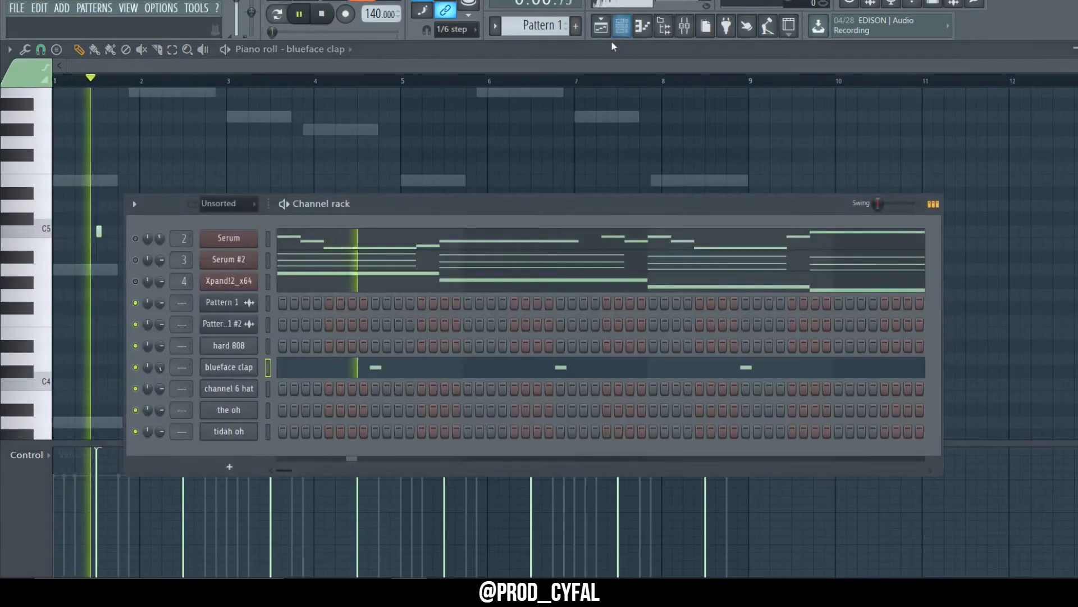
{"action": "left_click", "coordinate": [252, 373]}
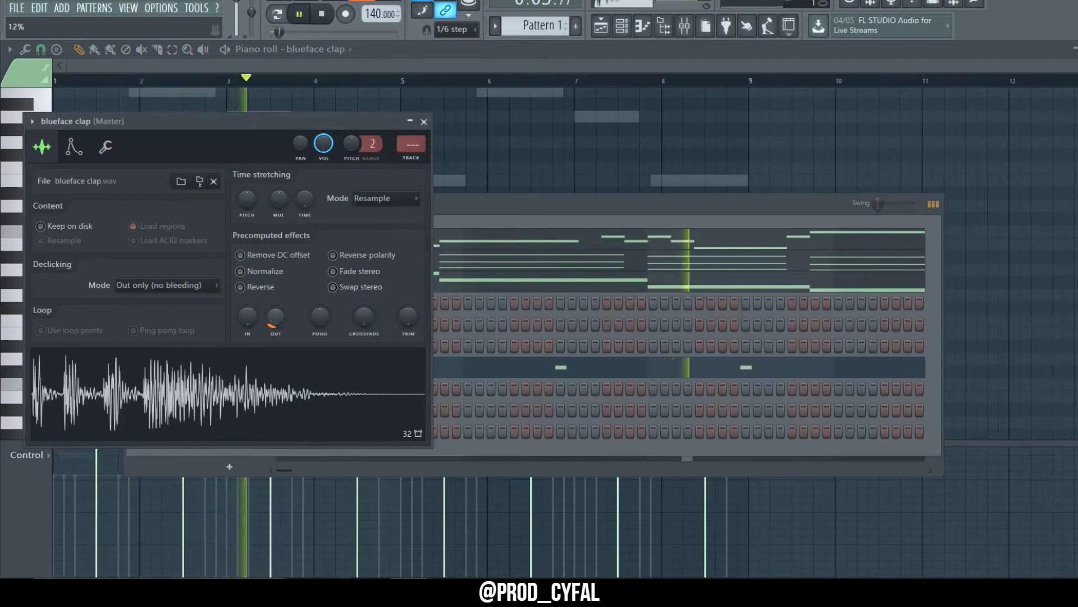
{"action": "left_click", "coordinate": [458, 206]}
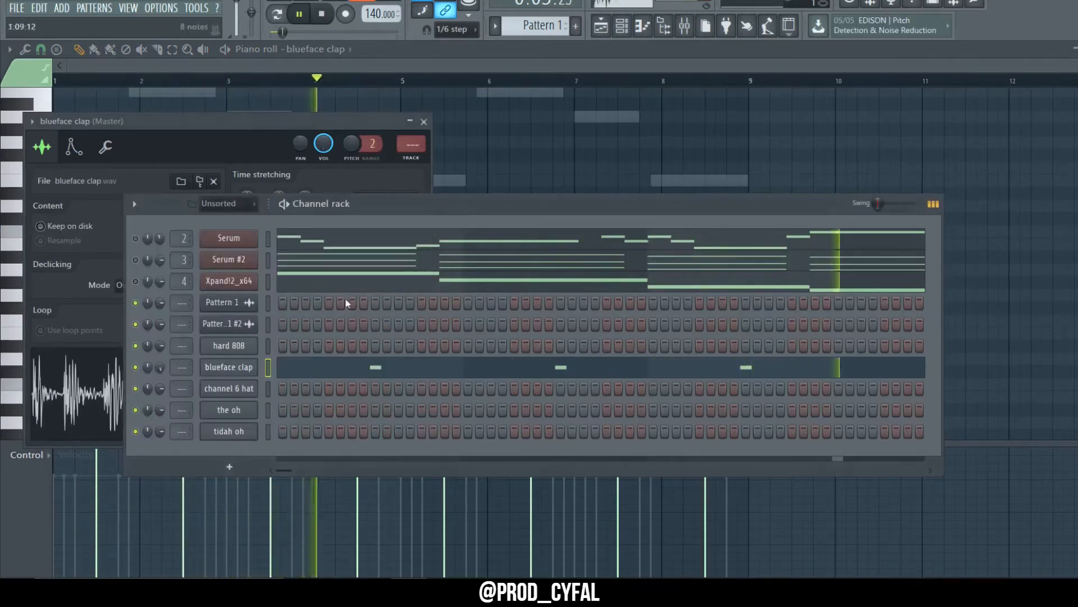
{"action": "right_click", "coordinate": [237, 397]}
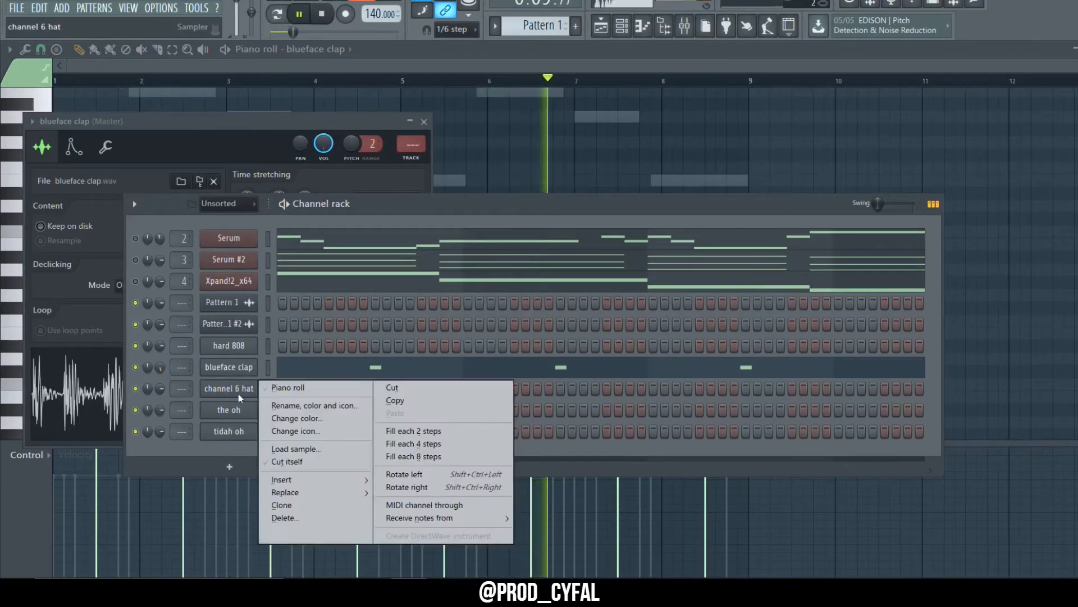
{"action": "left_click", "coordinate": [393, 431]}
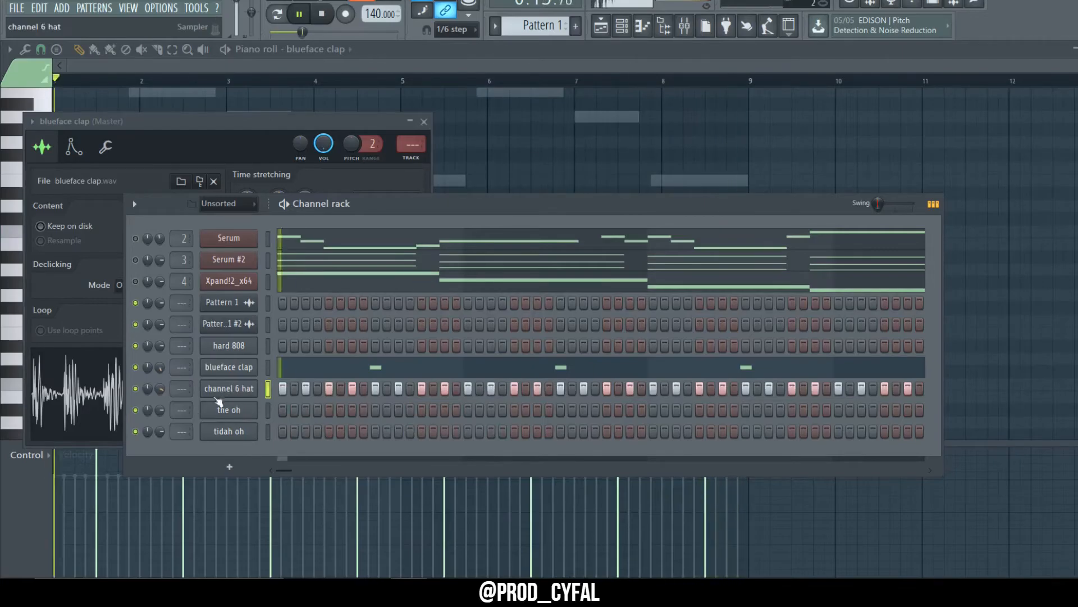
Step: Open the channel 6 hat in the piano roll and delete two A#4 hat notes at the end of bar 8
{"action": "right_click", "coordinate": [254, 384]}
{"action": "left_click", "coordinate": [292, 387]}
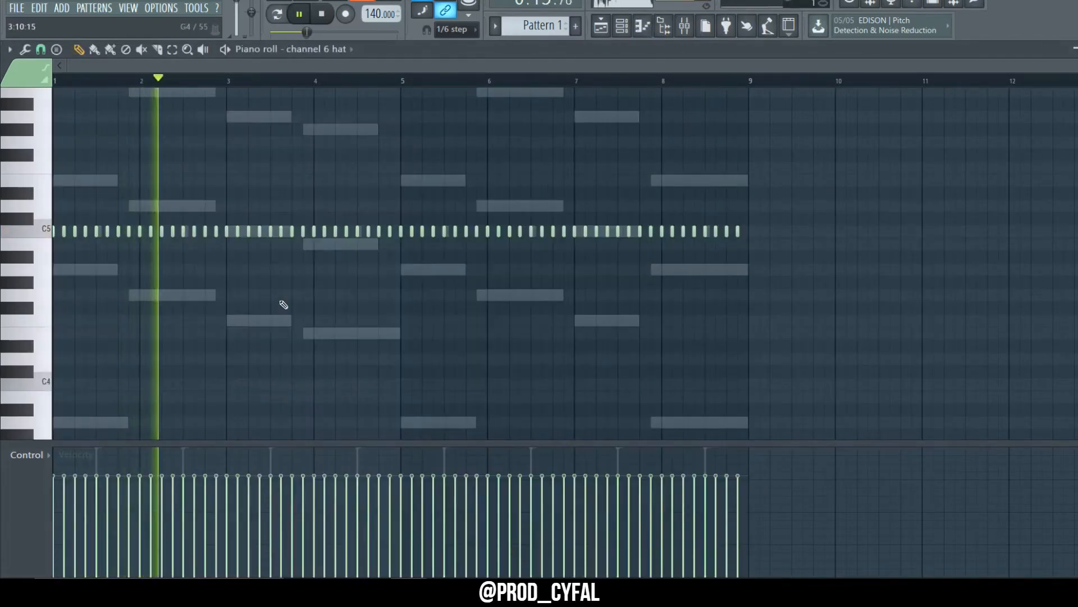
{"action": "left_click_drag", "start_coordinate": [845, 200], "coordinate": [761, 234]}
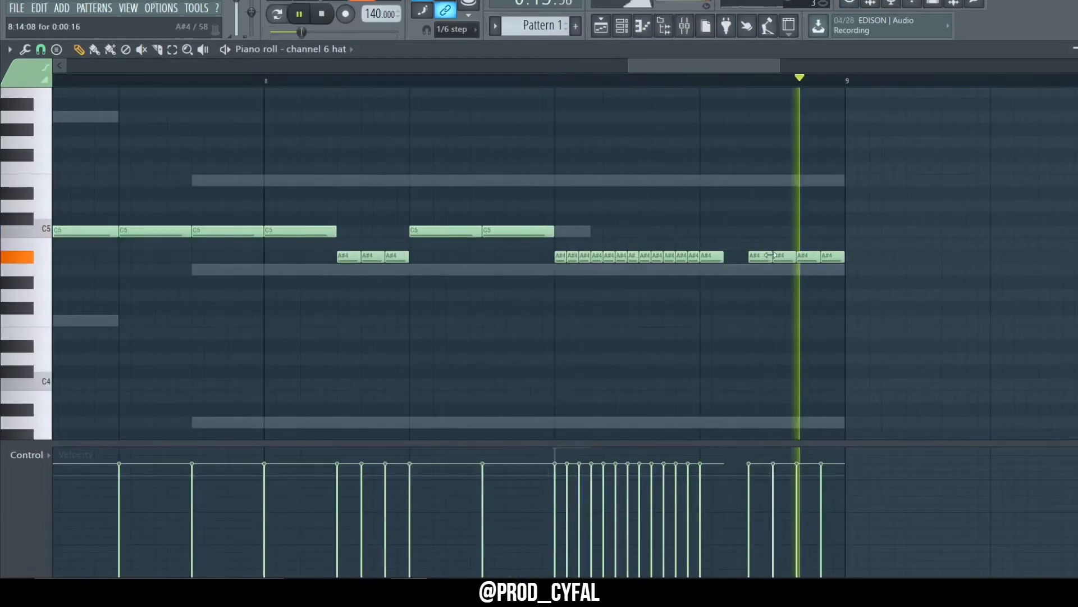
{"action": "right_click", "coordinate": [784, 256]}
{"action": "right_click", "coordinate": [833, 256]}
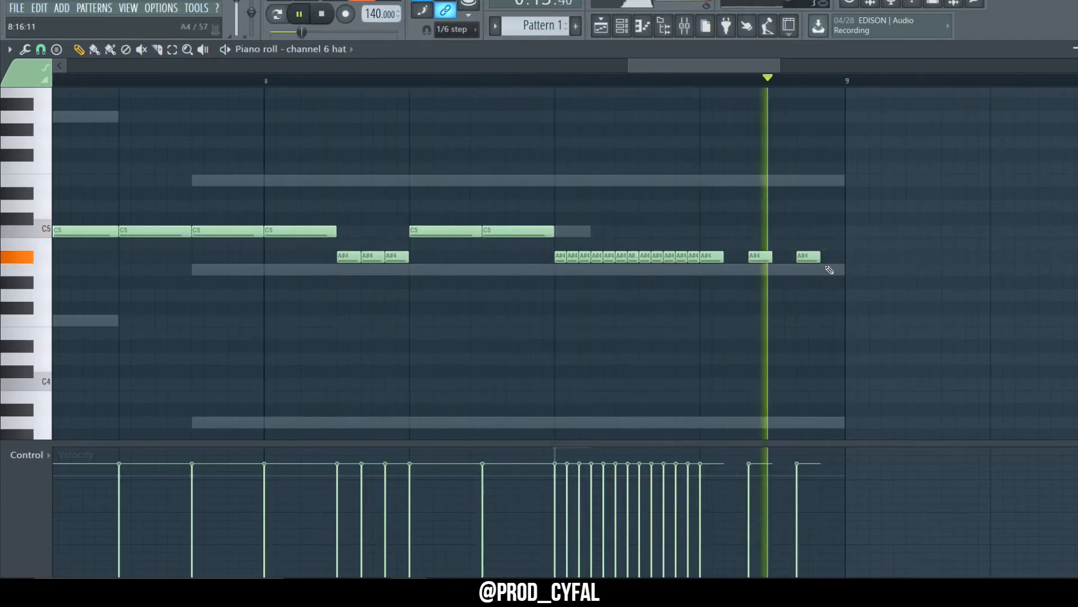
{"action": "left_click_drag", "start_coordinate": [829, 269], "coordinate": [740, 241]}
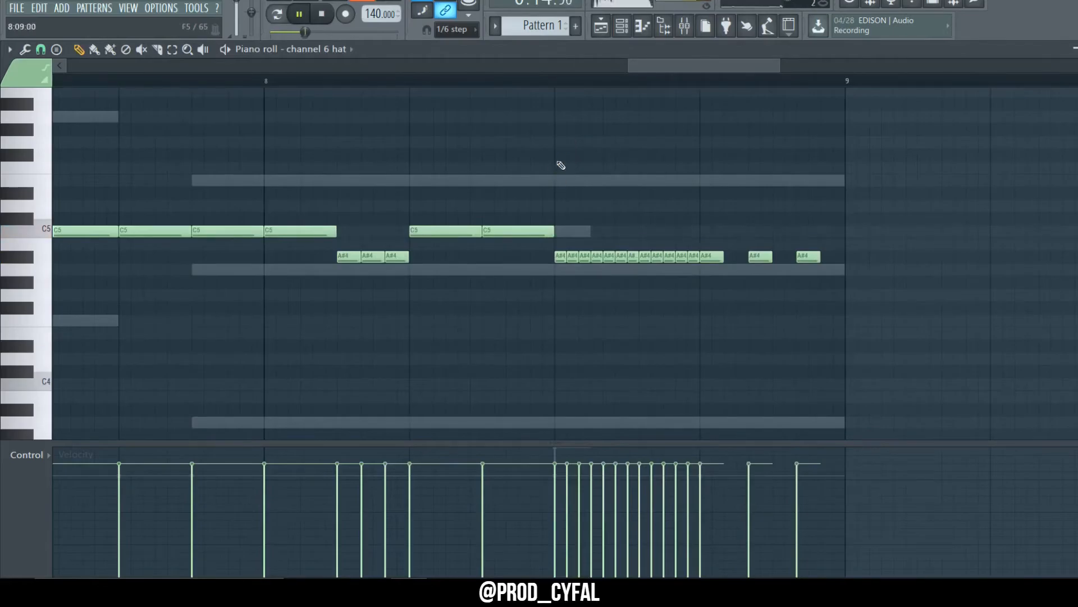
{"action": "scroll", "coordinate": [580, 178], "scroll_direction": "down", "scroll_amount": 5, "text": "ctrl"}
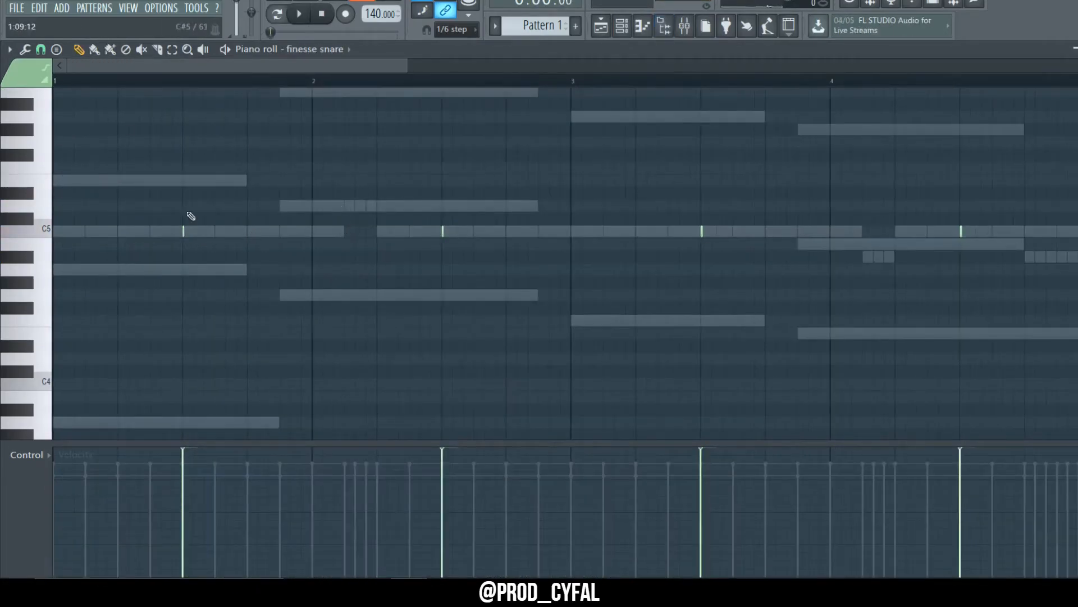
Step: In the finesse snare piano roll, add extra C5 snare hits in bar 2 and just before bar 4
{"action": "key", "text": "space"}
{"action": "left_click", "coordinate": [352, 230]}
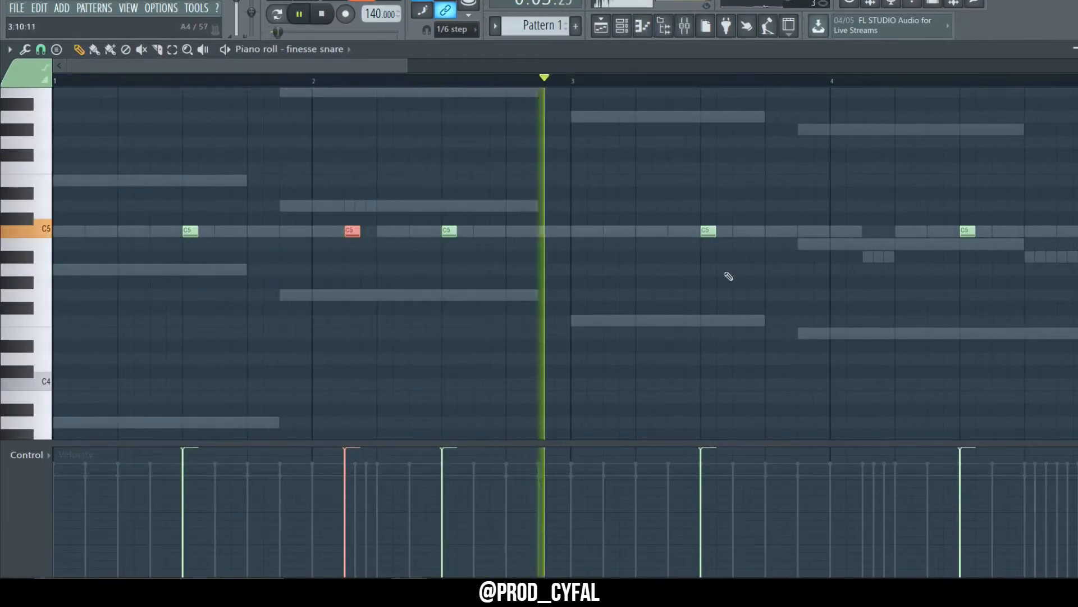
{"action": "left_click", "coordinate": [806, 230]}
{"action": "left_click", "coordinate": [821, 230]}
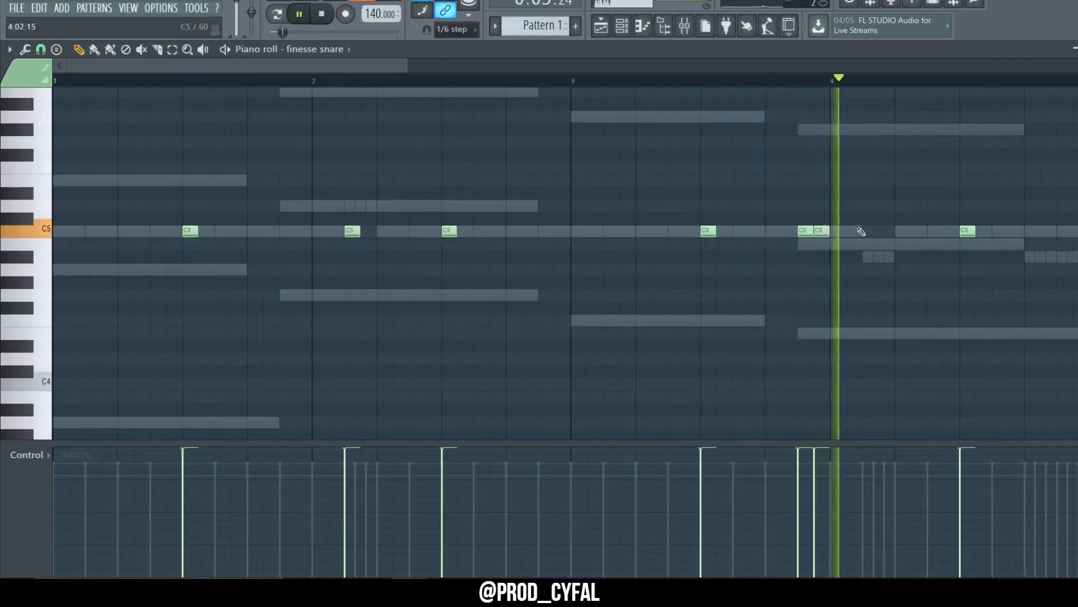
Step: Add three more C5 snare hits around the start of bar 8
{"action": "scroll", "coordinate": [539, 291], "scroll_direction": "down", "scroll_amount": 4}
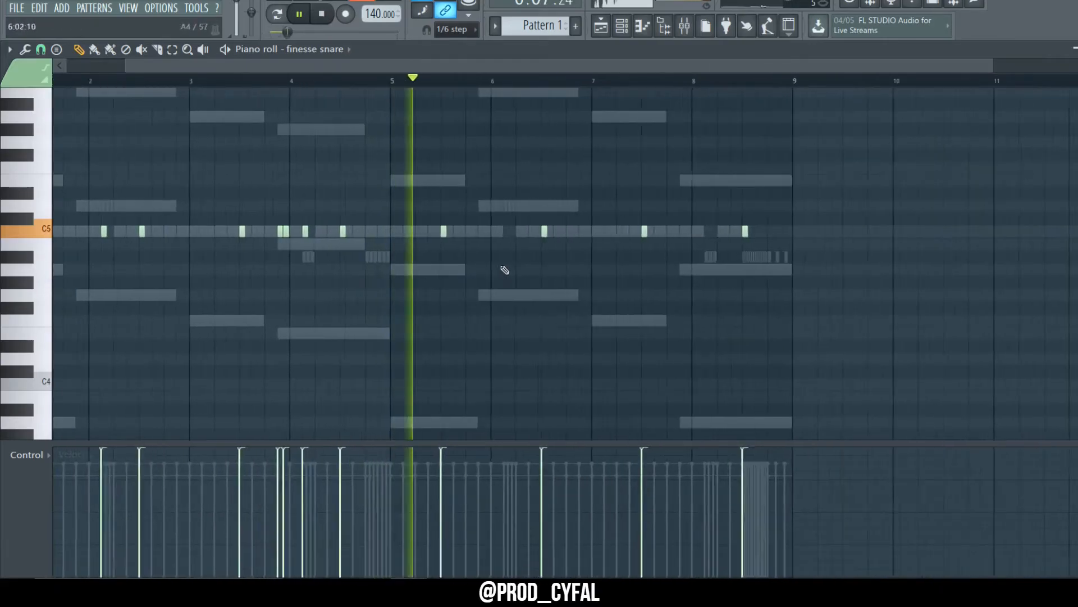
{"action": "scroll", "coordinate": [499, 269], "scroll_direction": "up", "scroll_amount": 2}
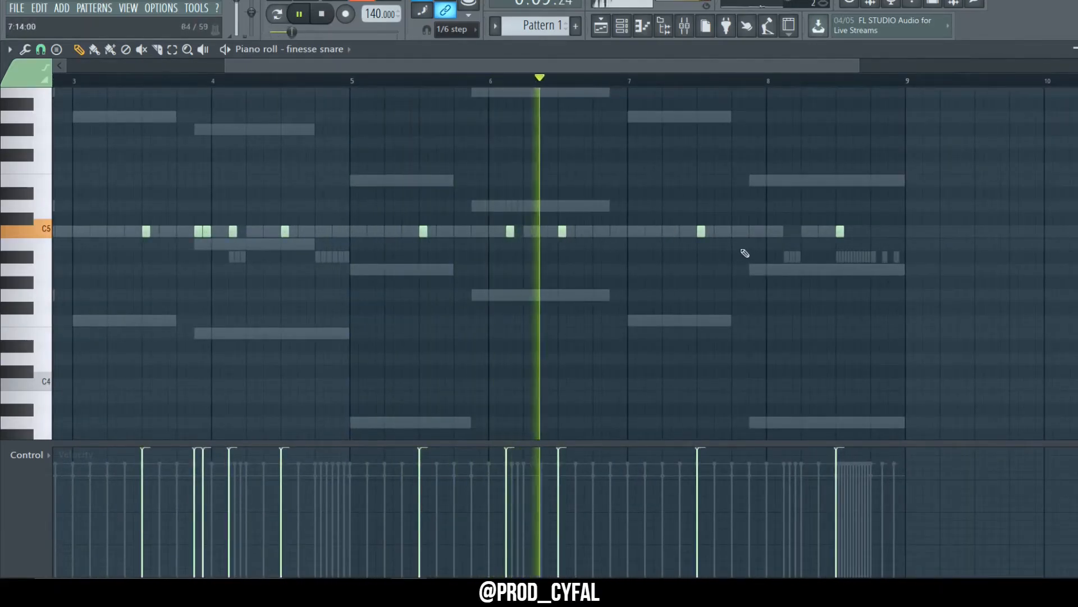
{"action": "left_click", "coordinate": [753, 230]}
{"action": "left_click", "coordinate": [762, 230]}
{"action": "left_click", "coordinate": [797, 231]}
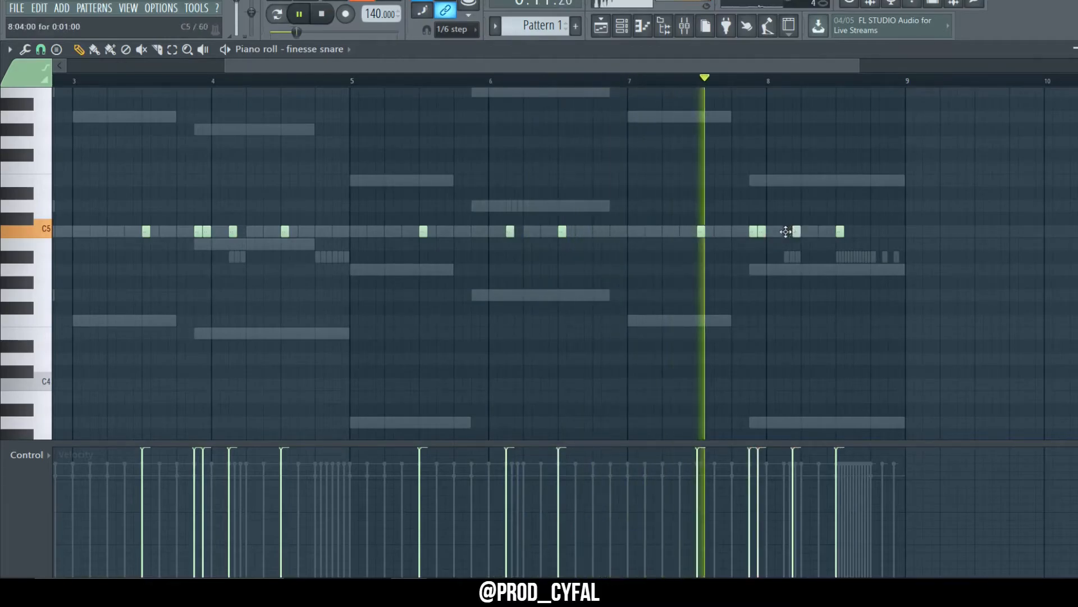
{"action": "left_click_drag", "start_coordinate": [786, 232], "coordinate": [784, 232]}
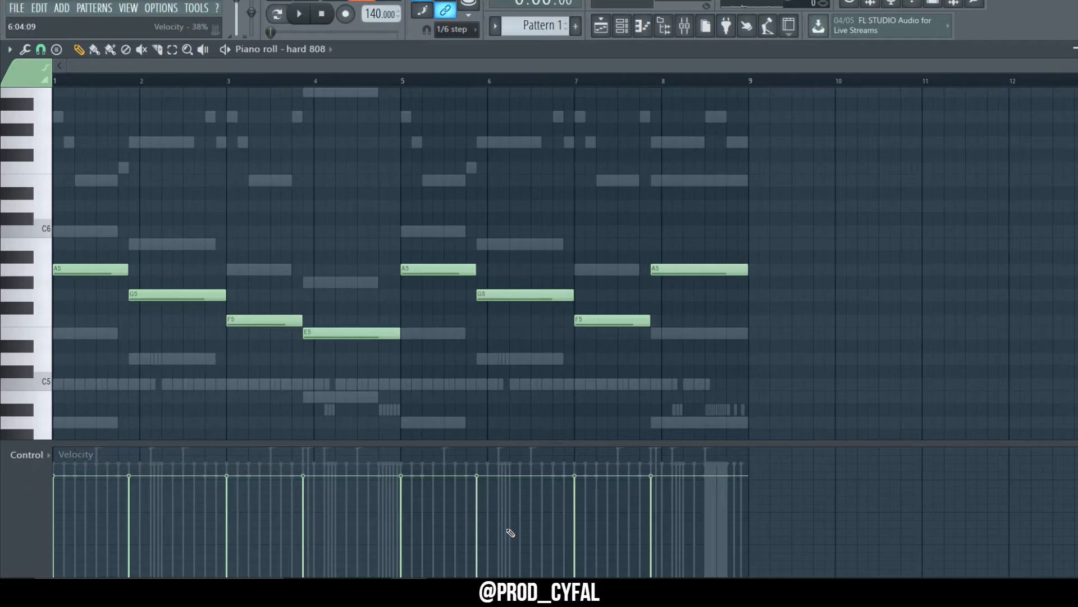
Step: Transpose the selected hard 808 notes down two semitones
{"action": "key", "text": "Down"}
{"action": "key", "text": "Down"}
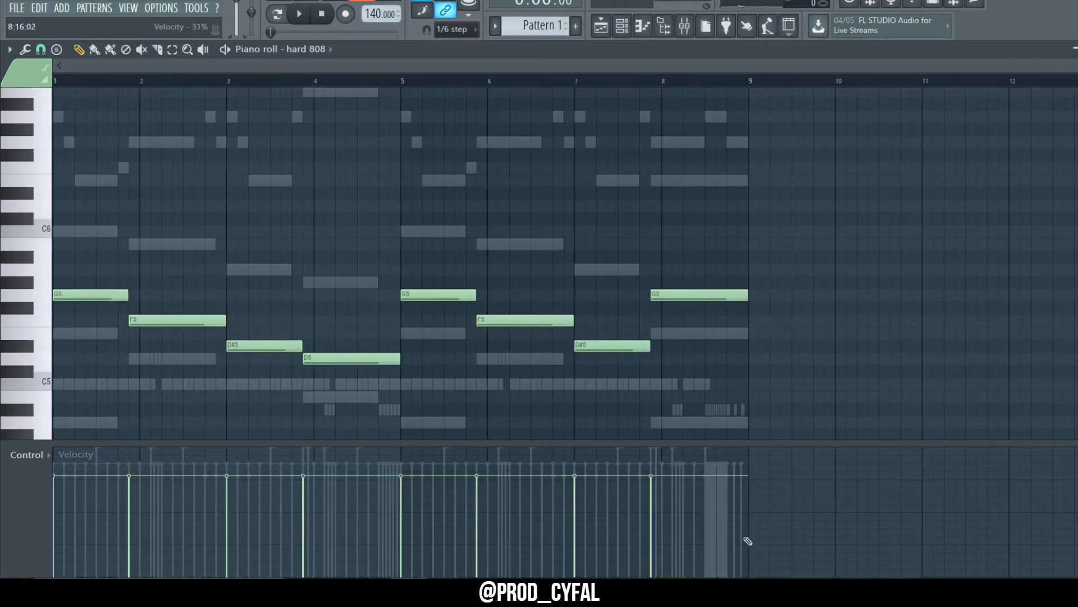
Step: Chop the hard 808 notes in bars 2–4 into shorter rhythmic hits on F5, D5 and G5
{"action": "key", "text": "space"}
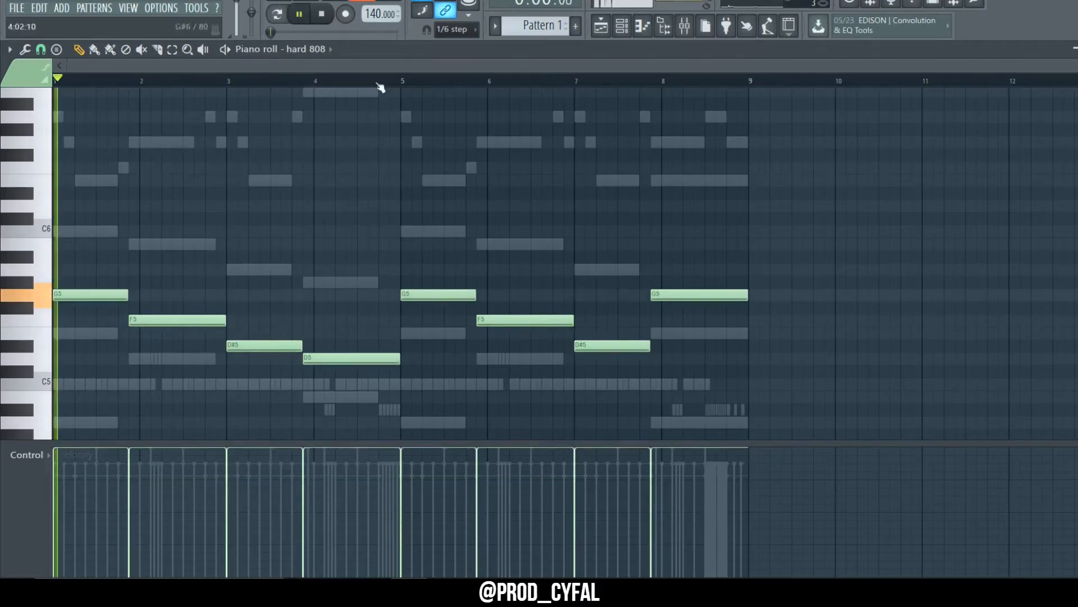
{"action": "left_click", "coordinate": [622, 26]}
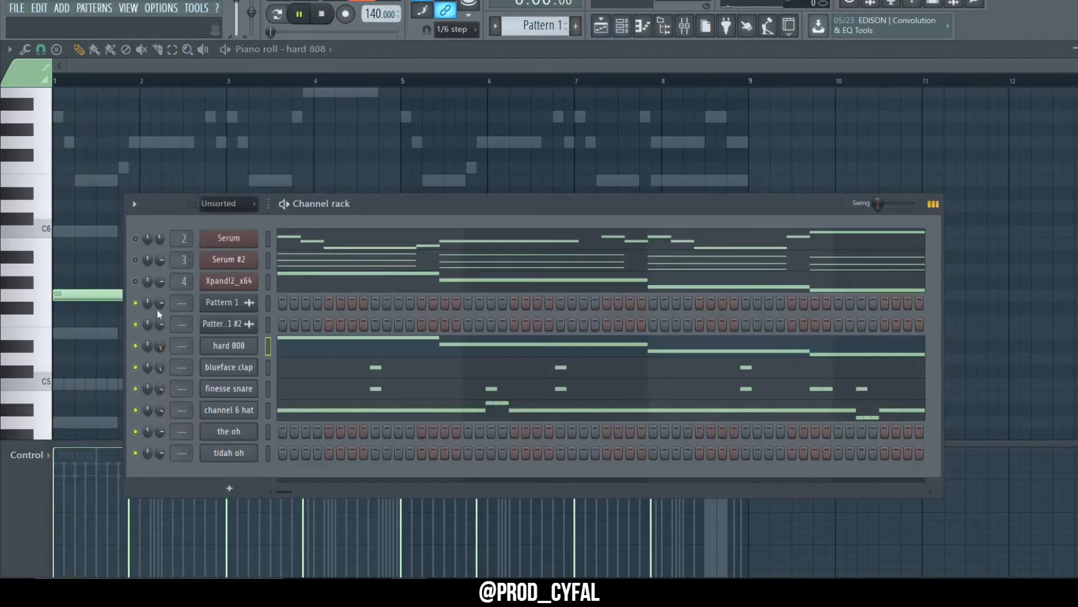
{"action": "key", "text": "F6"}
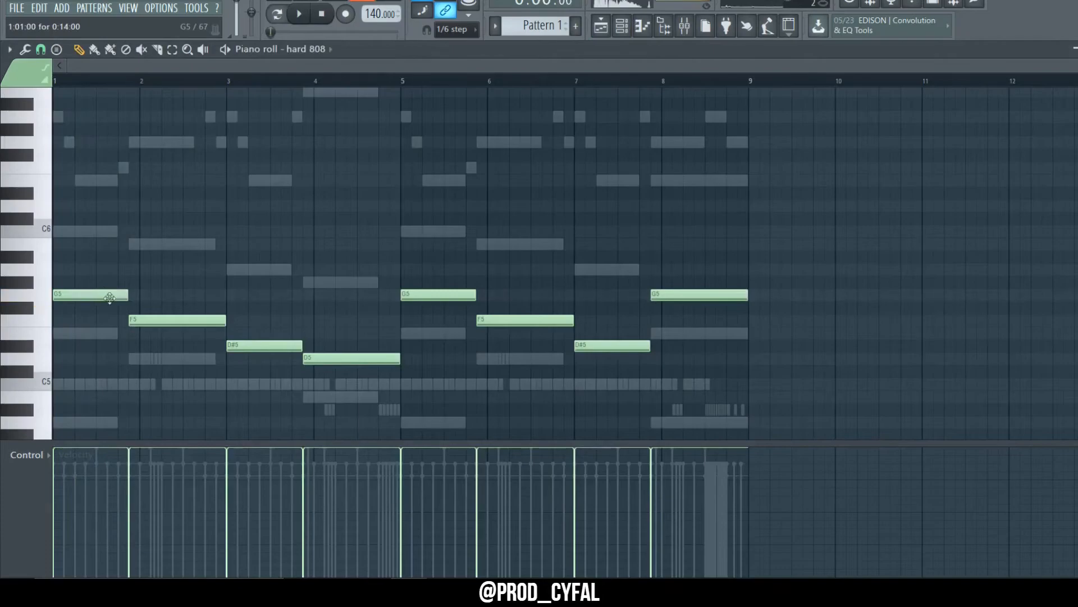
{"action": "mouse_move", "coordinate": [226, 320]}
{"action": "left_mouse_down"}
{"action": "mouse_move", "coordinate": [153, 330]}
{"action": "mouse_move", "coordinate": [209, 321]}
{"action": "mouse_move", "coordinate": [225, 337]}
{"action": "left_mouse_up"}
{"action": "left_click", "coordinate": [285, 304], "text": "ctrl"}
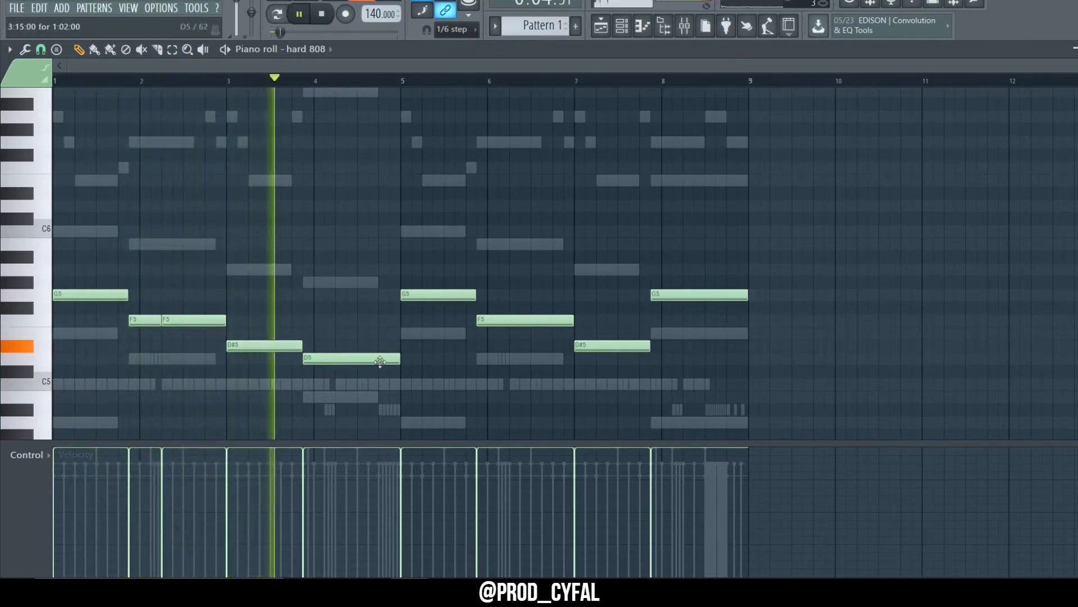
{"action": "key", "text": "space"}
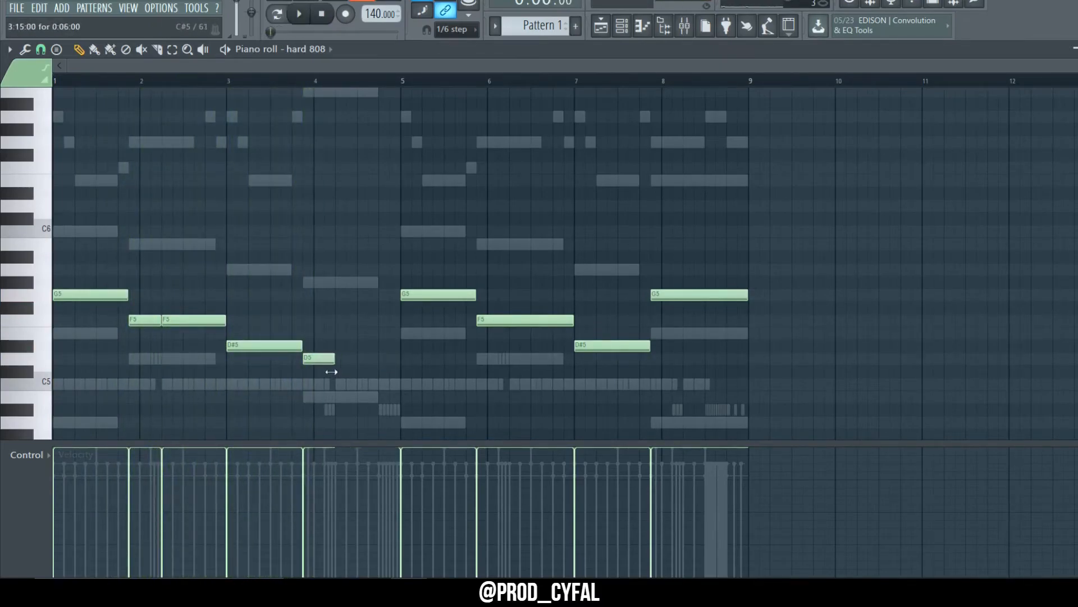
{"action": "left_click_drag", "start_coordinate": [365, 343], "coordinate": [387, 320]}
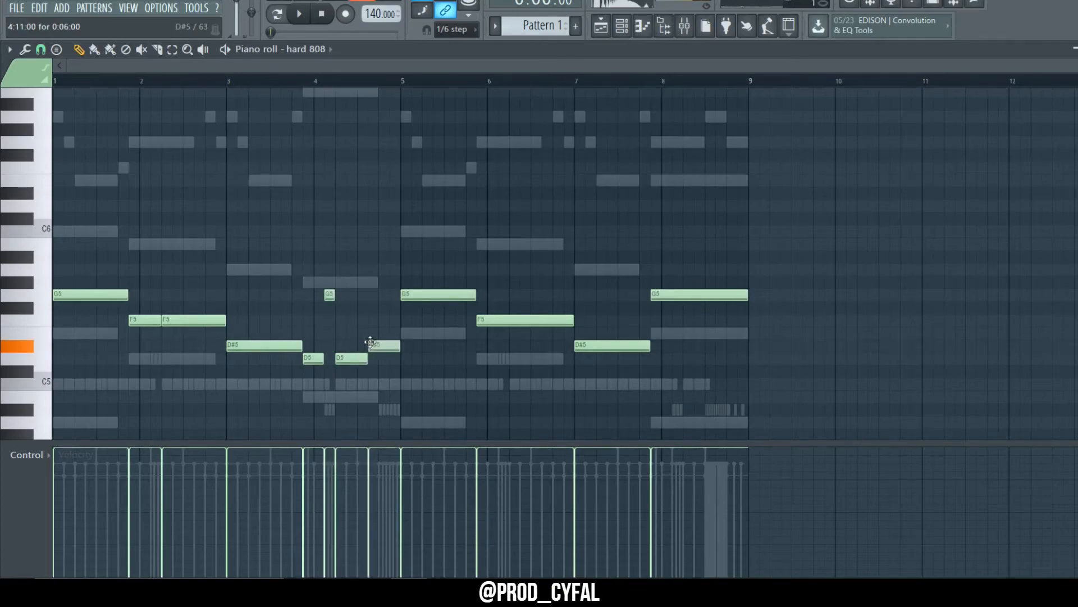
{"action": "key", "text": "space"}
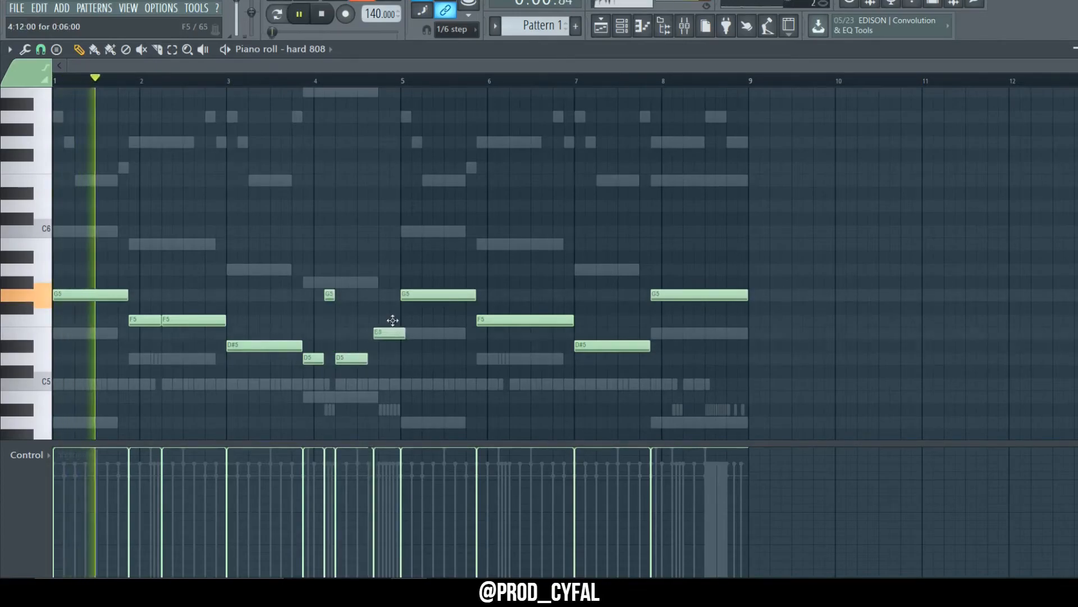
Step: Replace the hard 808 notes in bars 5–8 with a duplicate of the reworked bars 1–4
{"action": "left_click_drag", "start_coordinate": [424, 239], "coordinate": [727, 404]}
{"action": "key", "text": "Delete"}
{"action": "key", "text": "ctrl+b"}
{"action": "left_click", "coordinate": [544, 245], "text": "ctrl"}
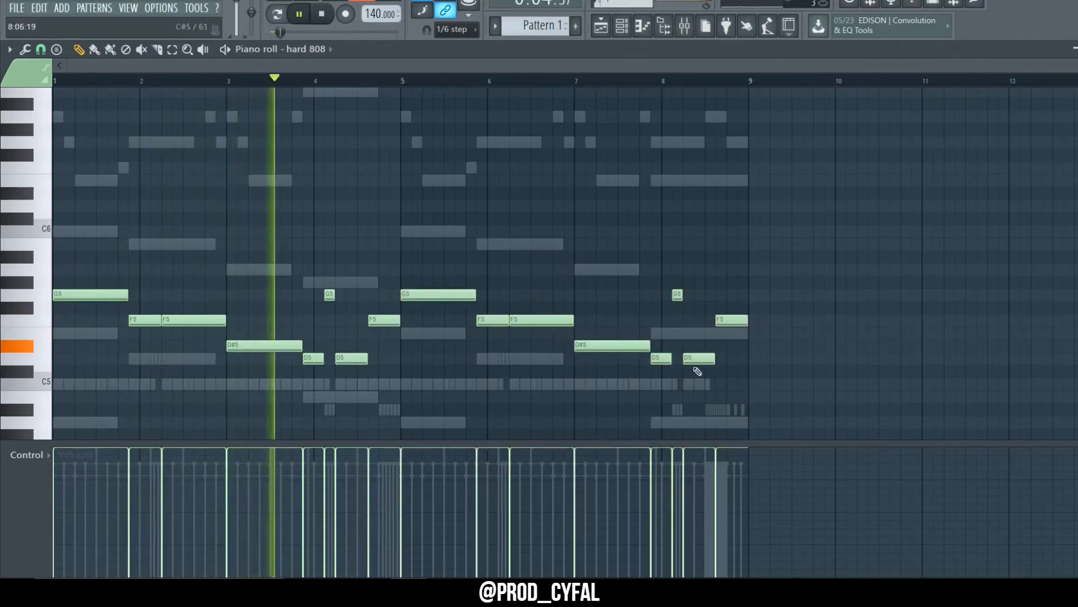
Step: Rework the hard 808 ending, raising a bar 8 note to G5 and adding two D6 hits at its end
{"action": "left_click_drag", "start_coordinate": [690, 361], "coordinate": [692, 294]}
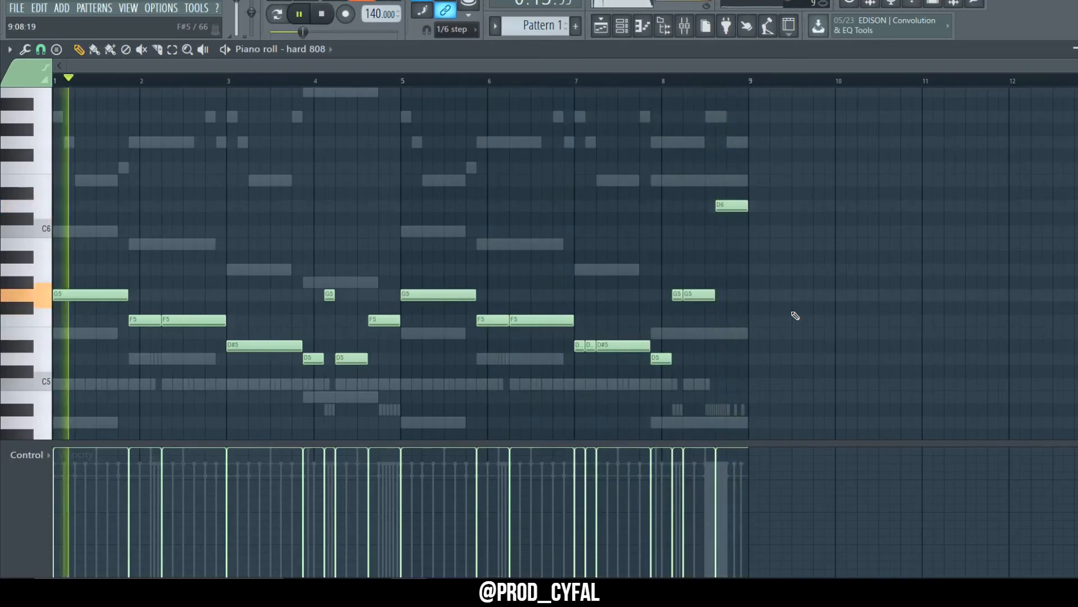
{"action": "mouse_move", "coordinate": [742, 207]}
{"action": "left_mouse_down"}
{"action": "mouse_move", "coordinate": [734, 216]}
{"action": "mouse_move", "coordinate": [749, 211]}
{"action": "left_mouse_up"}
{"action": "left_click", "coordinate": [745, 208]}
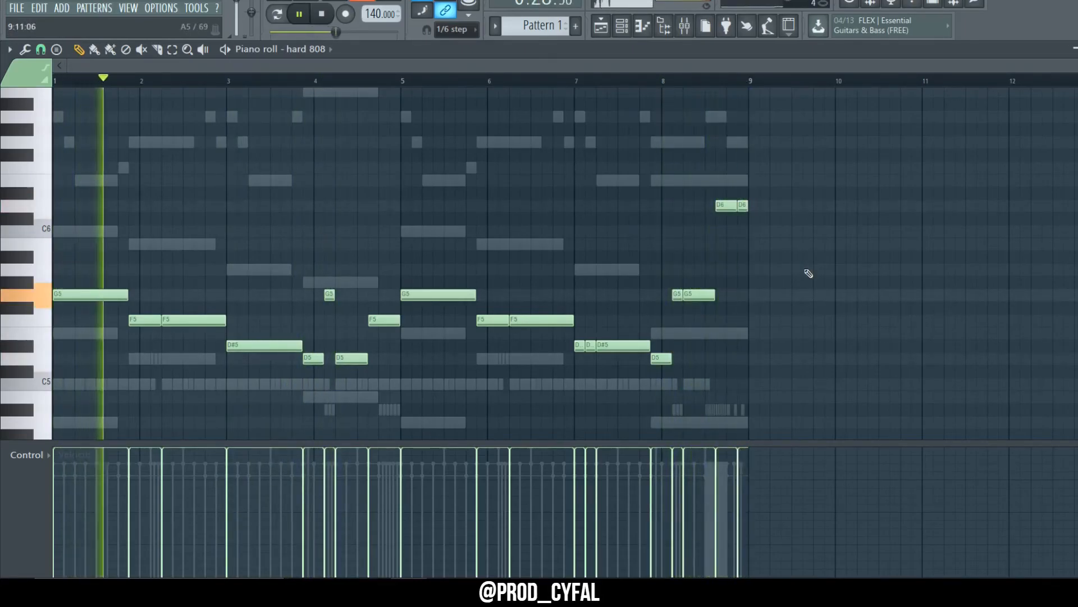
Step: Save the project and play it back
{"action": "key", "text": "ctrl+s"}
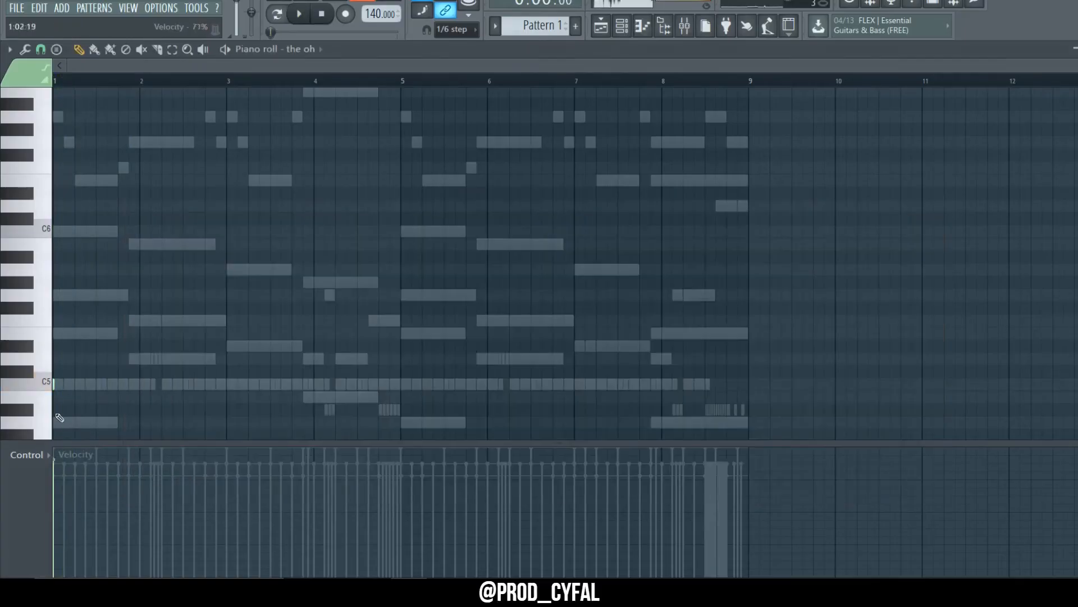
{"action": "key", "text": "space"}
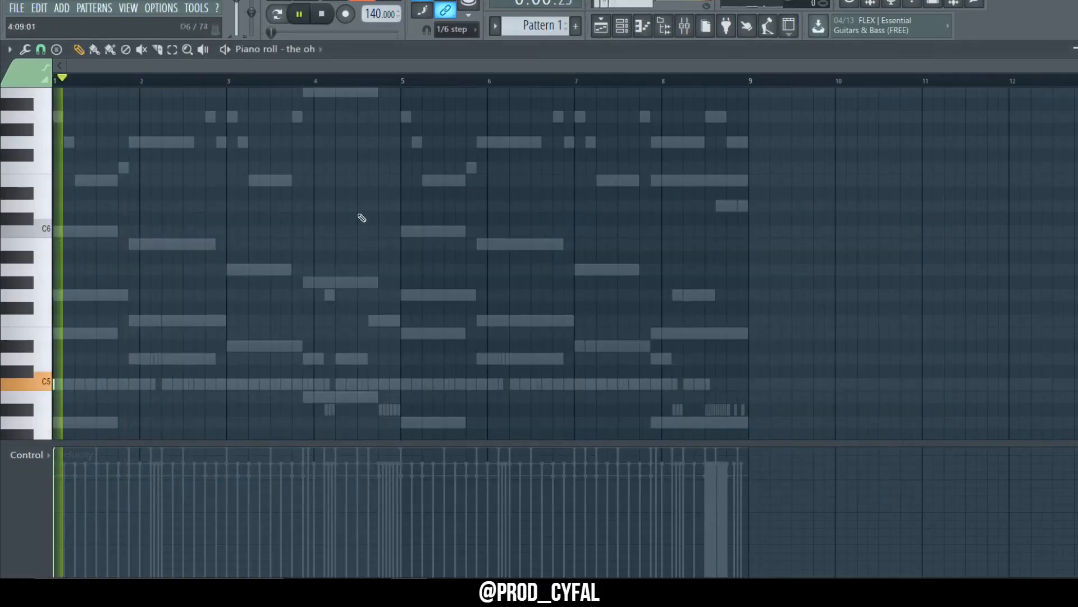
Step: Open the tidah oh channel in the piano roll and add short C5 hits across bars 2–6
{"action": "left_click", "coordinate": [623, 26]}
{"action": "left_click", "coordinate": [515, 453]}
{"action": "right_click", "coordinate": [221, 453]}
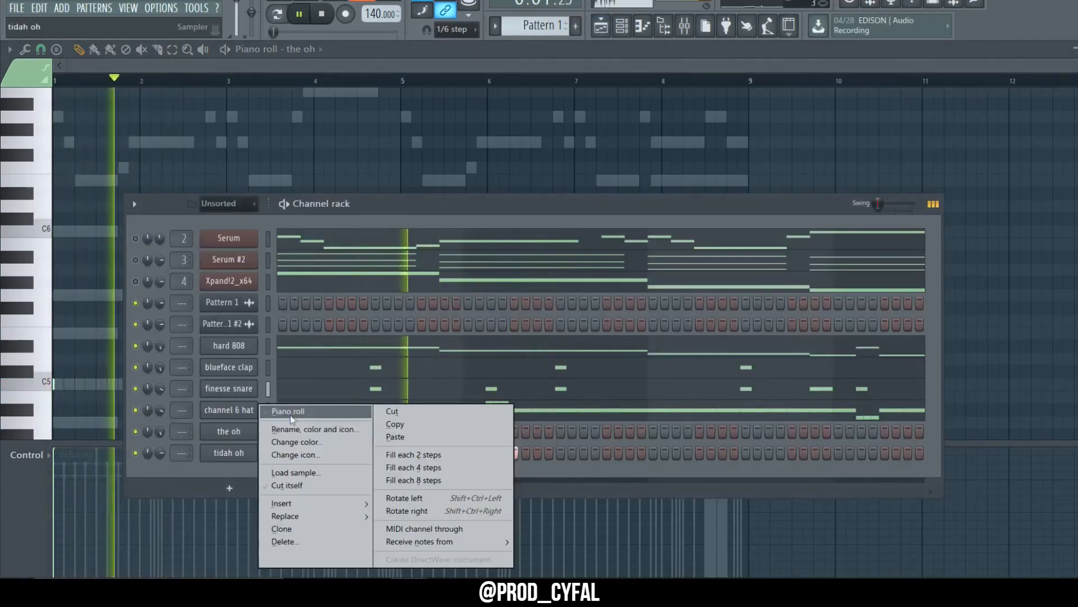
{"action": "left_click", "coordinate": [275, 410]}
{"action": "left_click", "coordinate": [334, 383]}
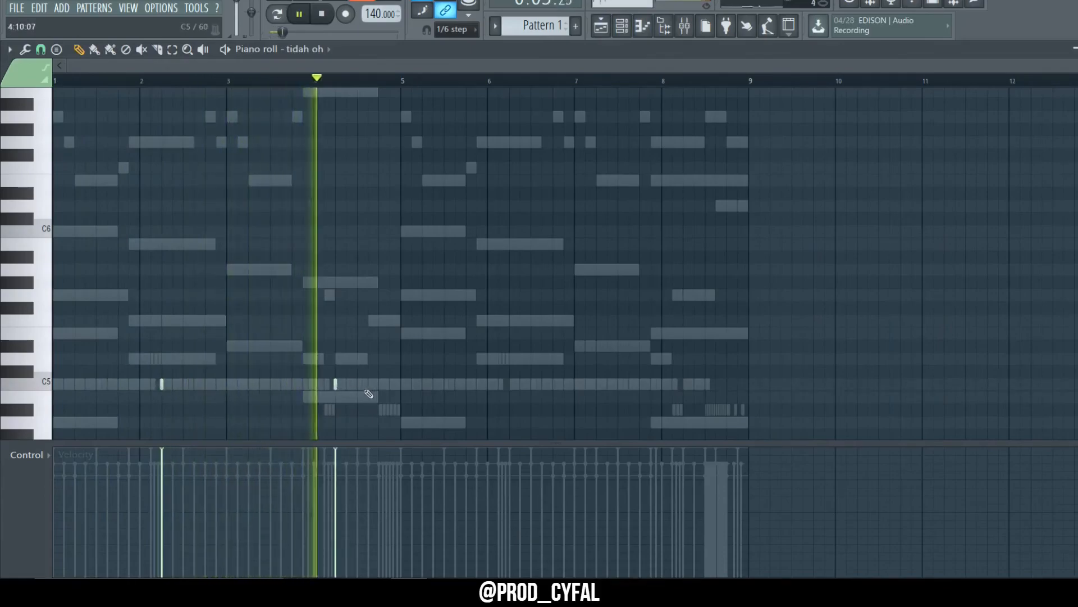
{"action": "left_click", "coordinate": [509, 383]}
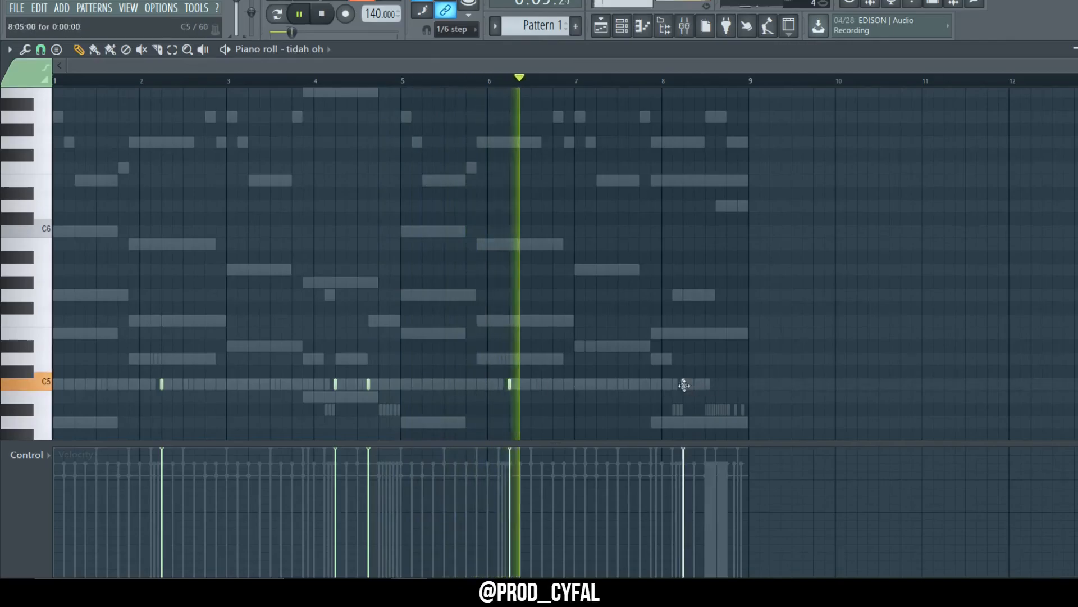